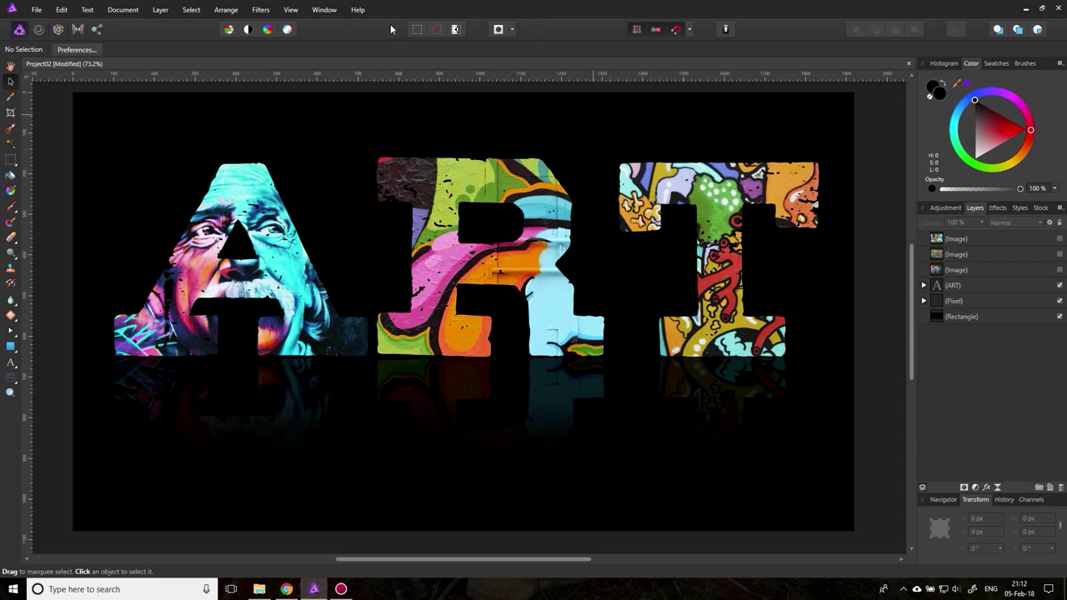
Check the program's version information and dismiss the About screen
click(358, 9)
click(324, 72)
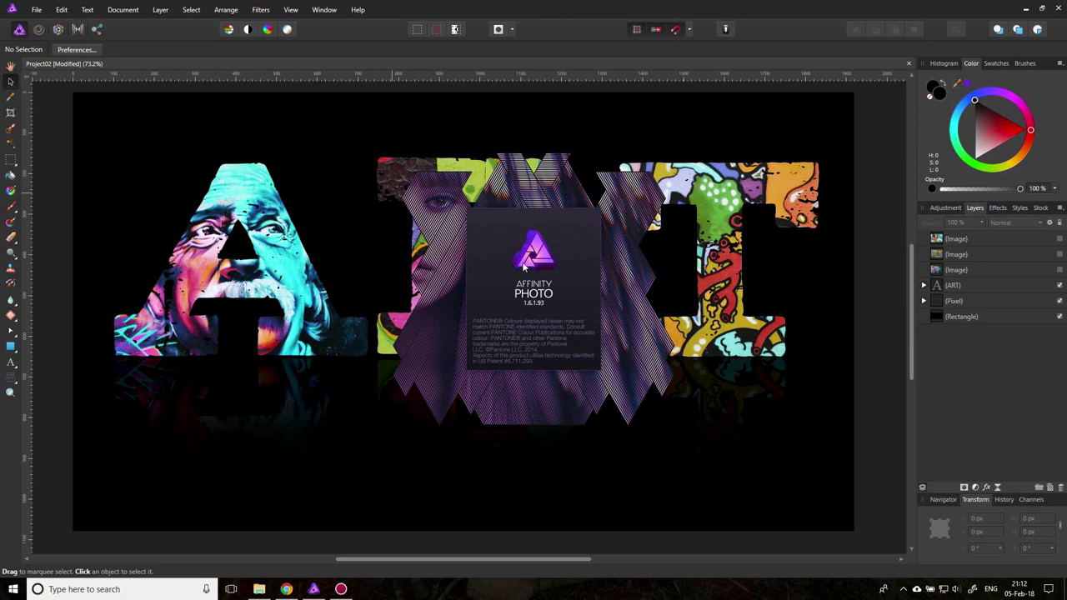
click(55, 246)
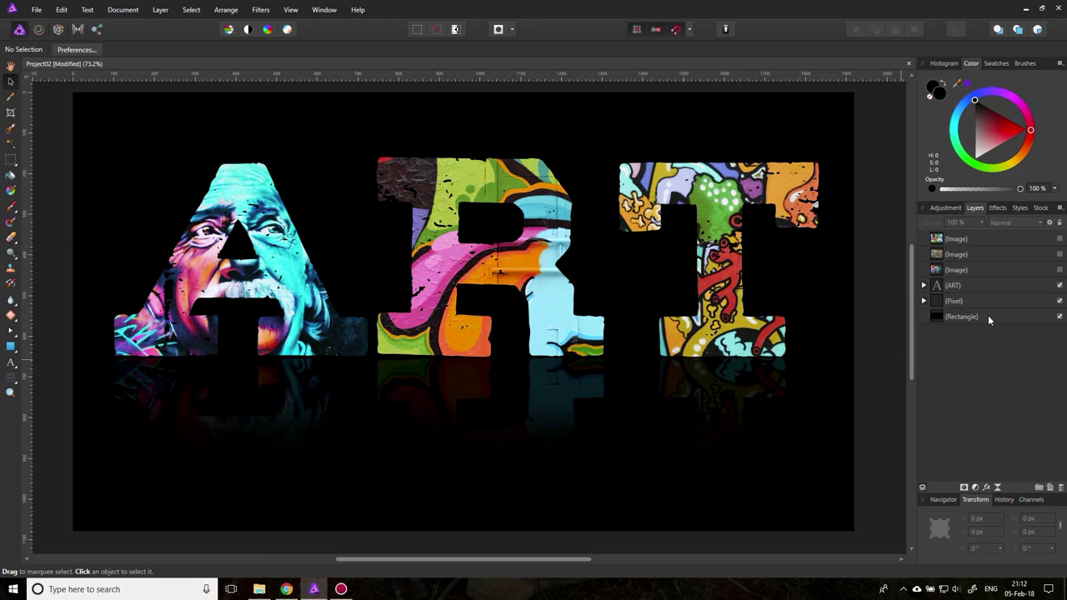
Delete the ART text, reflection and black background layers, then clear the selection
click(942, 286)
key(Delete)
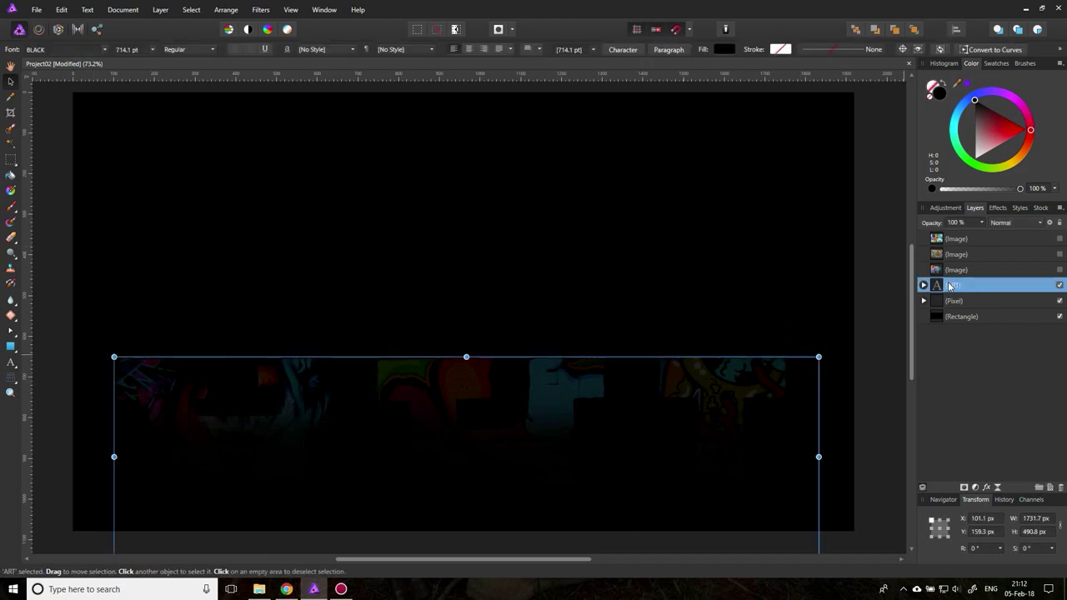
key(Delete)
key(Delete)
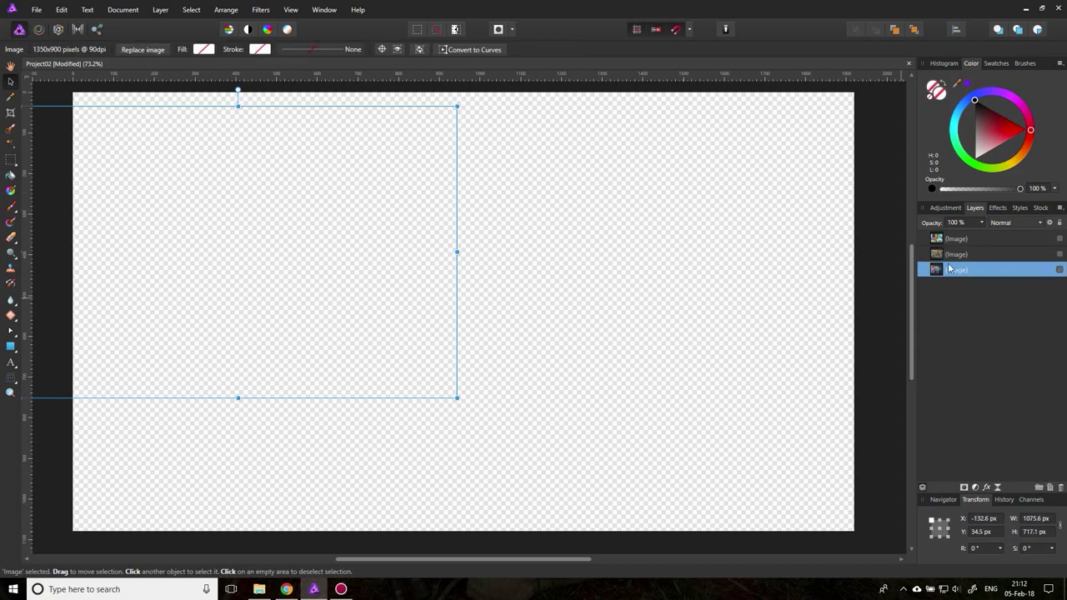
click(52, 443)
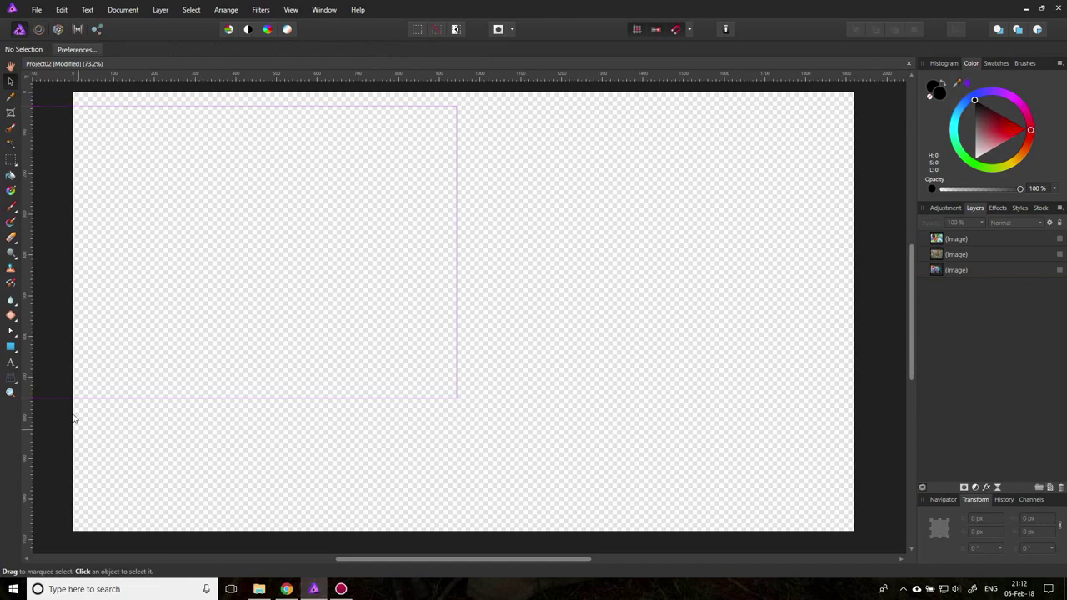
Begin a new transparent-background document, then cancel the New Document dialog
click(36, 11)
click(39, 37)
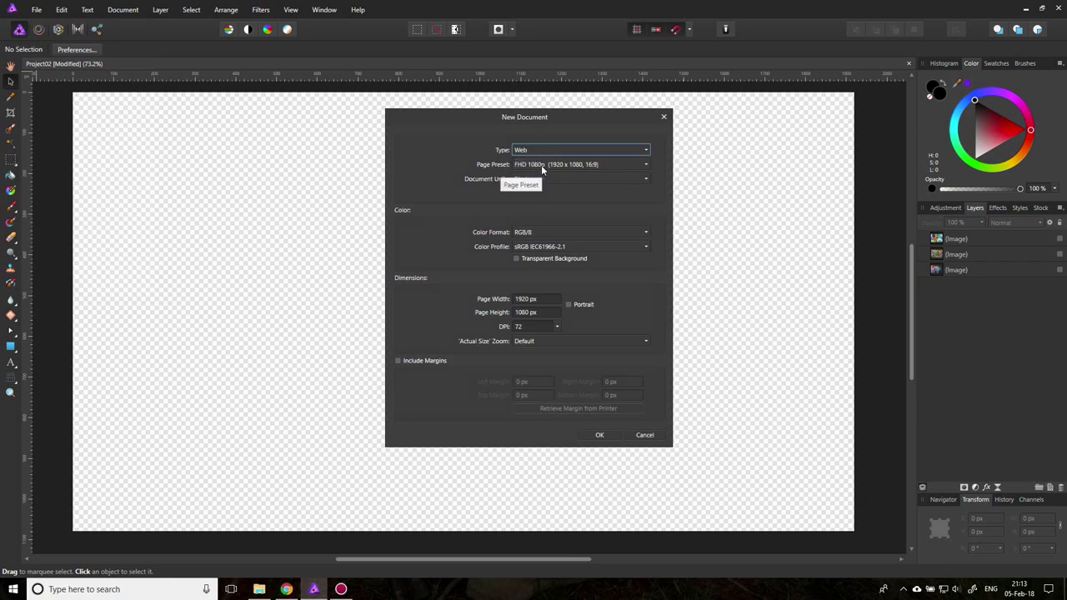
click(516, 258)
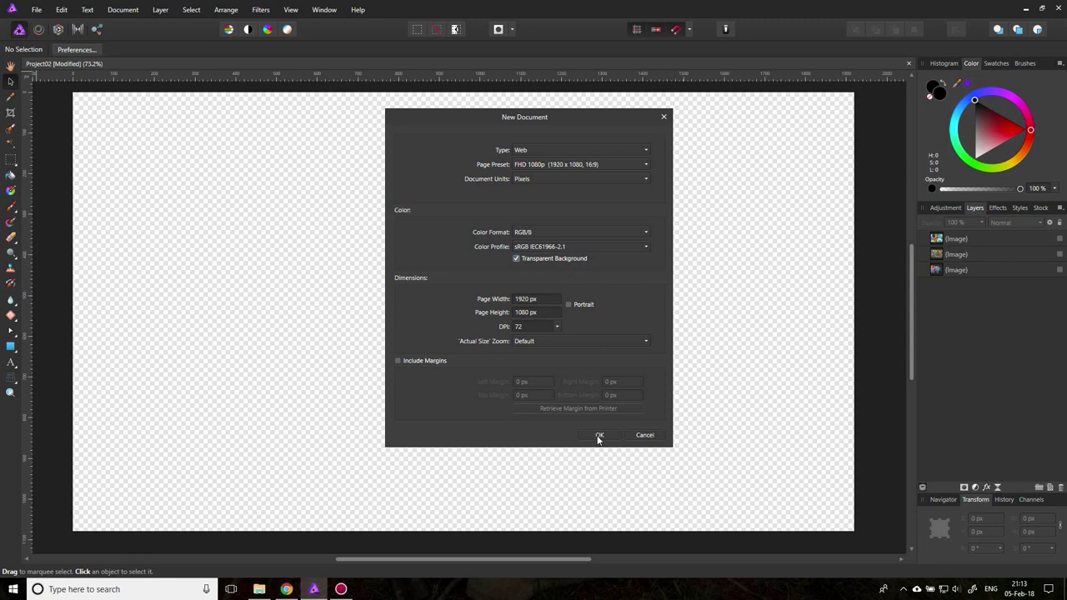
click(649, 437)
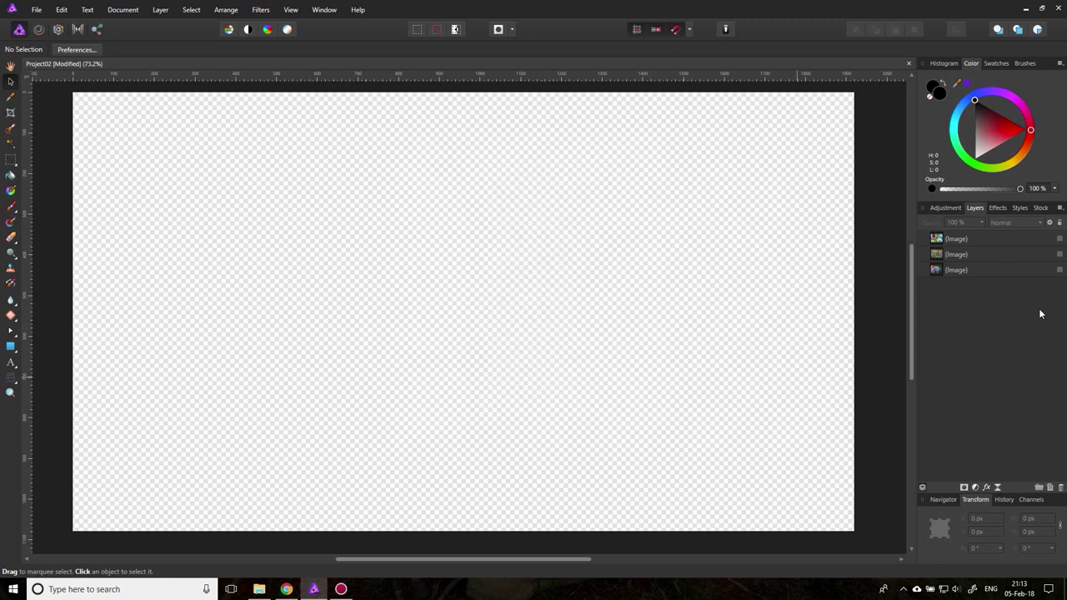
click(1060, 269)
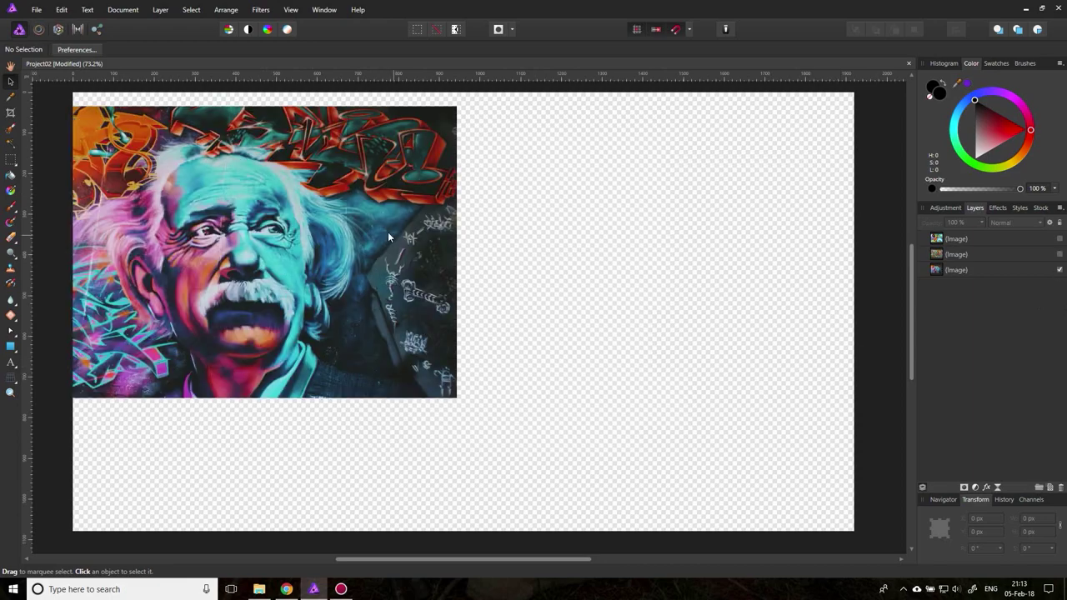
click(1060, 254)
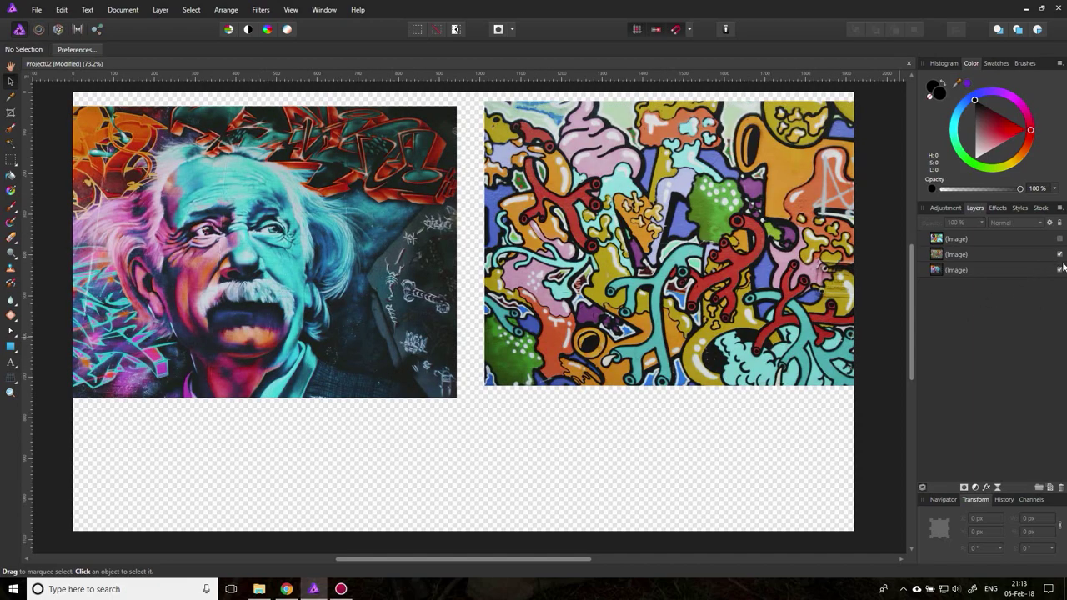
click(1059, 239)
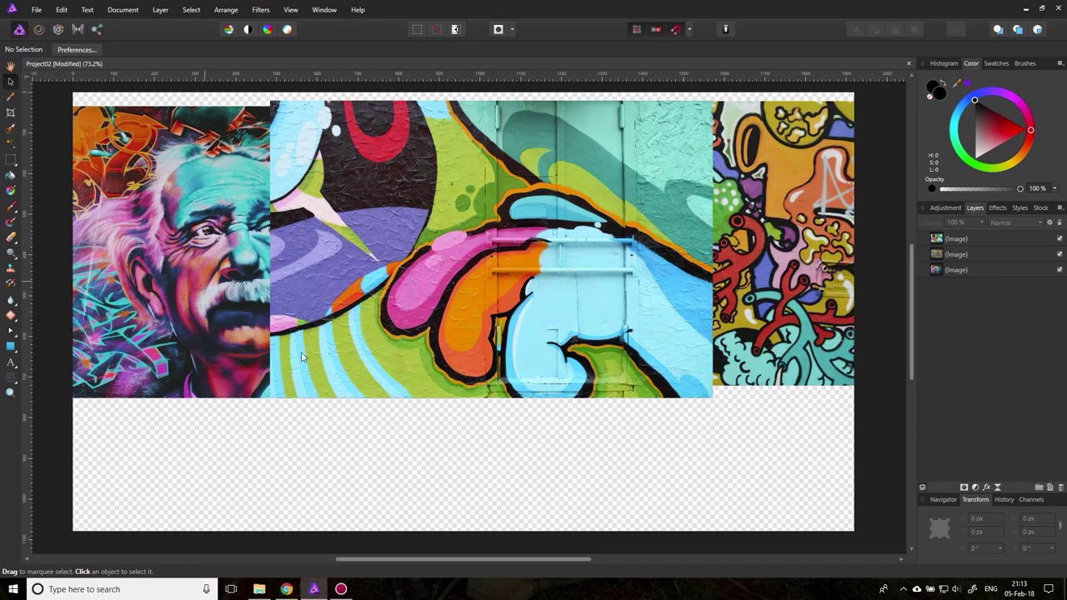
click(1059, 238)
click(1059, 254)
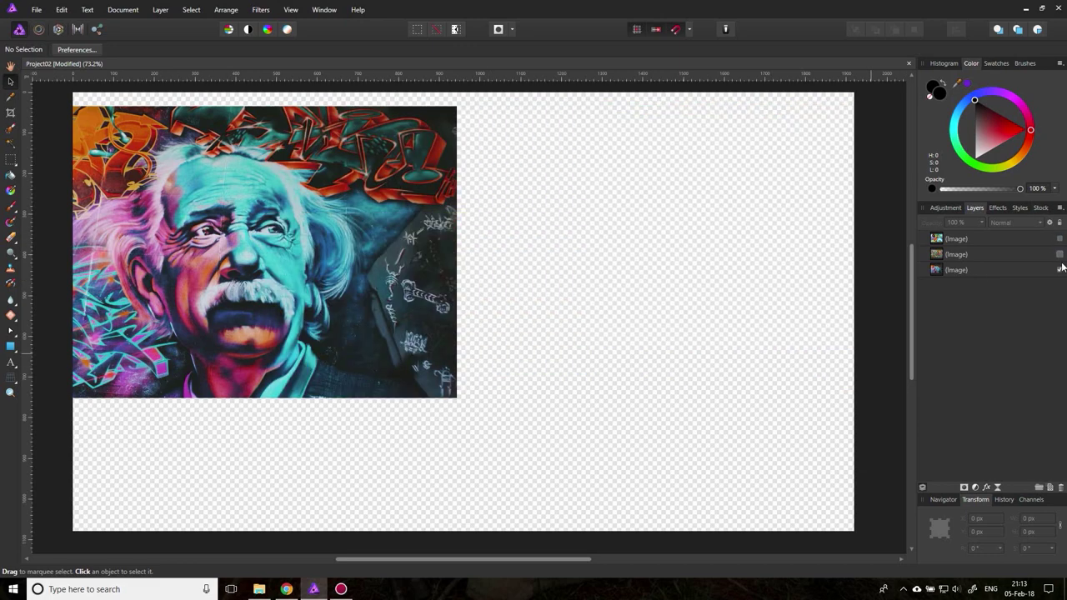
click(1059, 270)
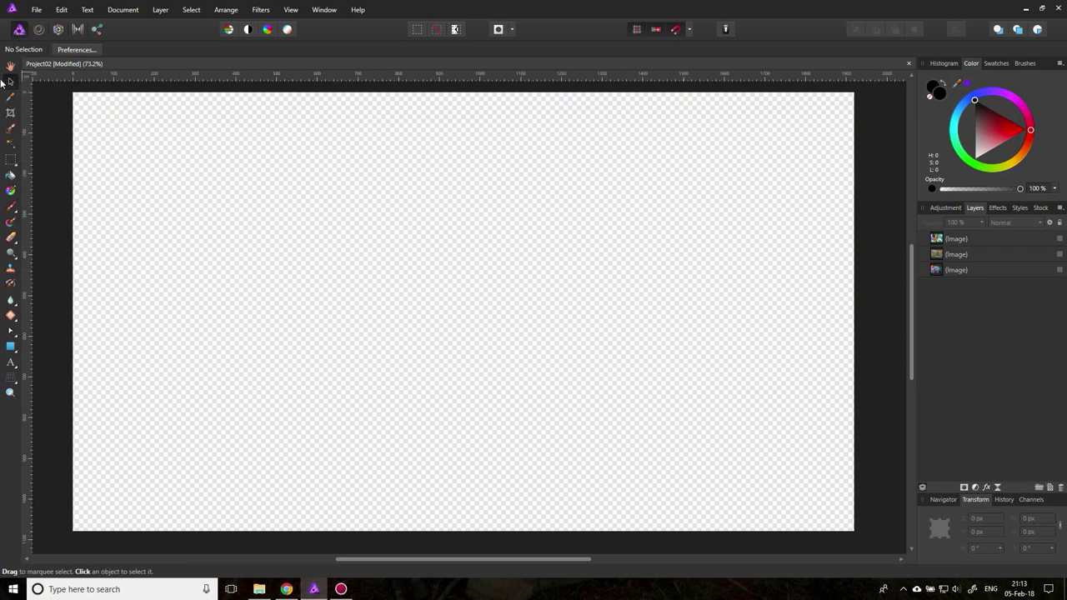
Draw a black-filled rectangle covering the whole canvas
click(11, 348)
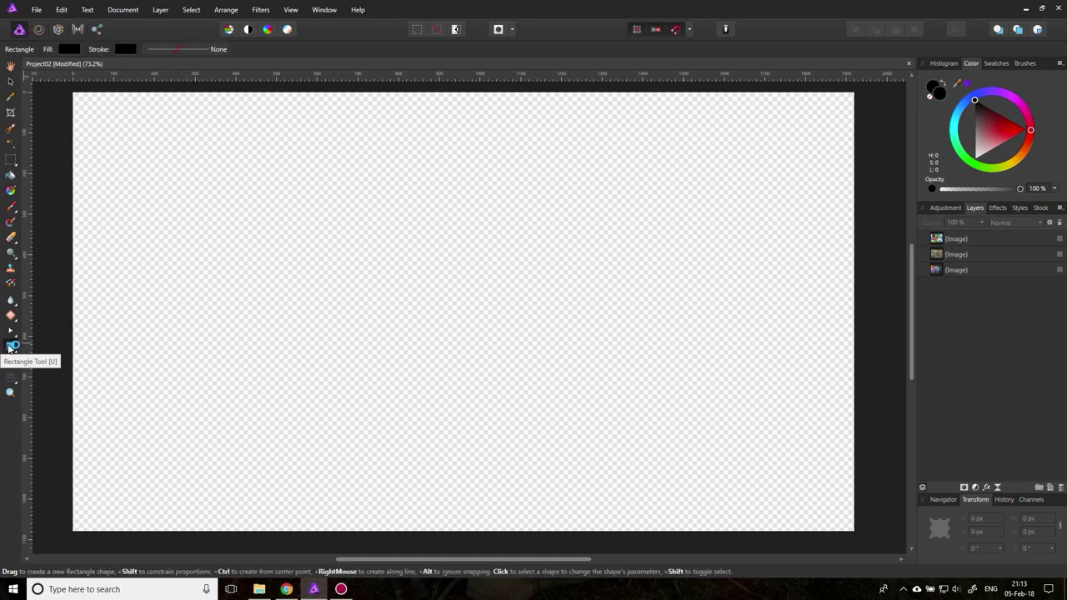
click(67, 50)
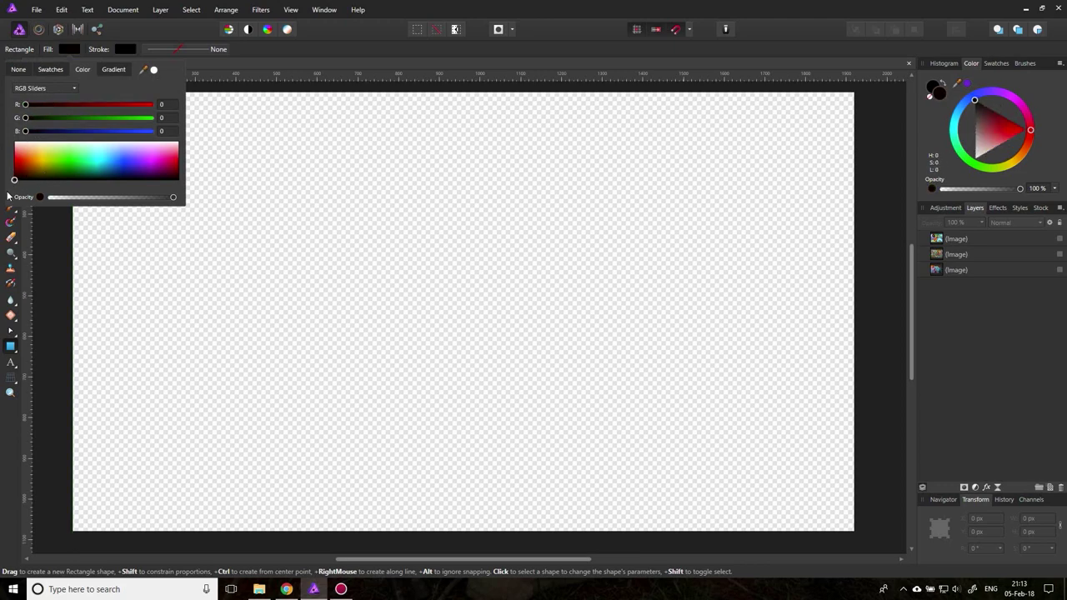
click(37, 89)
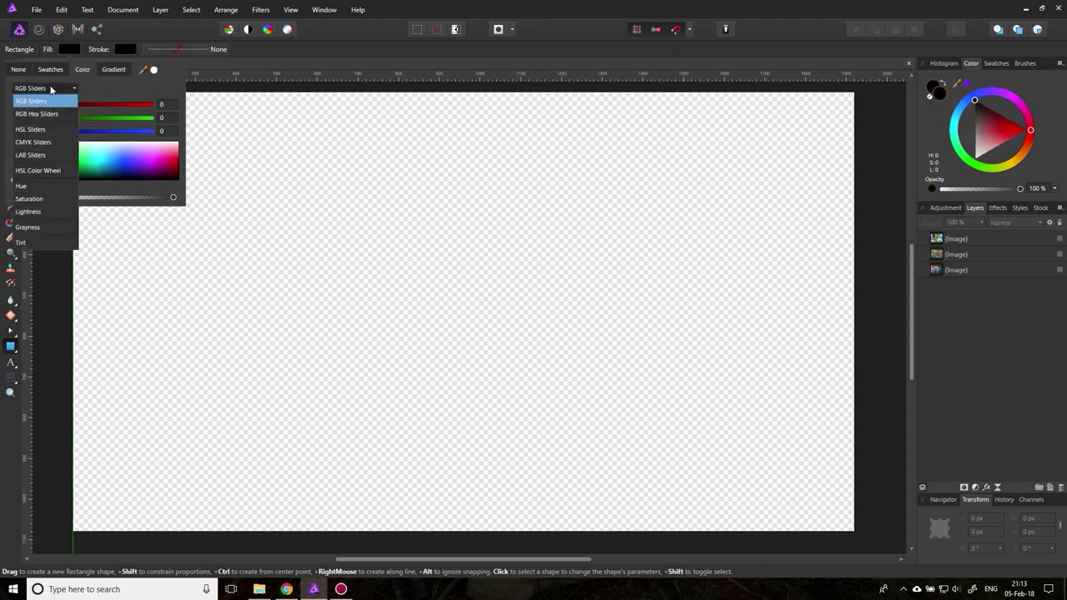
click(51, 90)
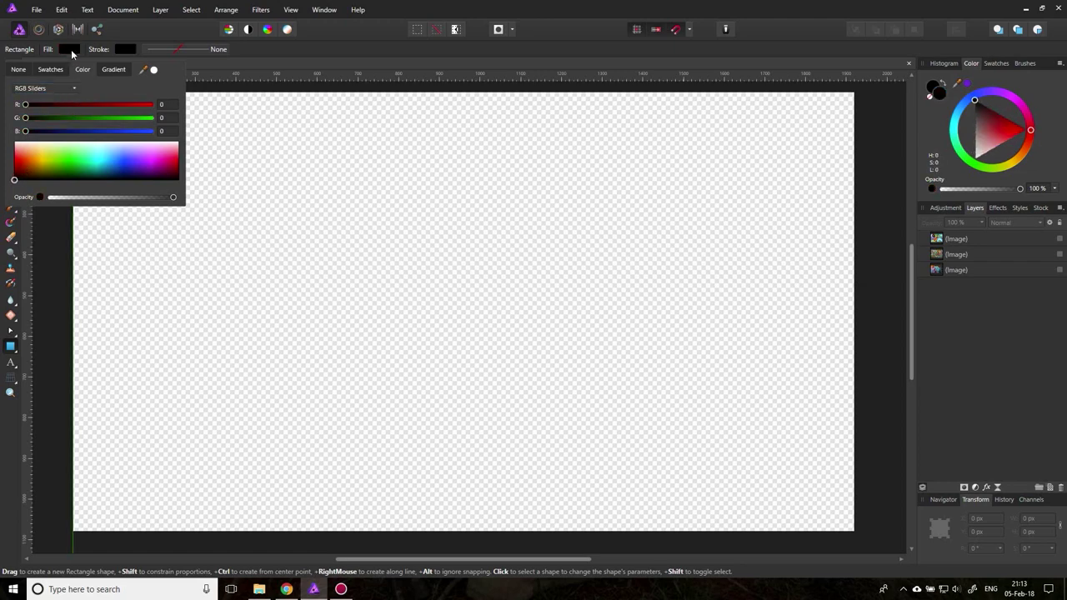
drag(73, 93, 862, 523)
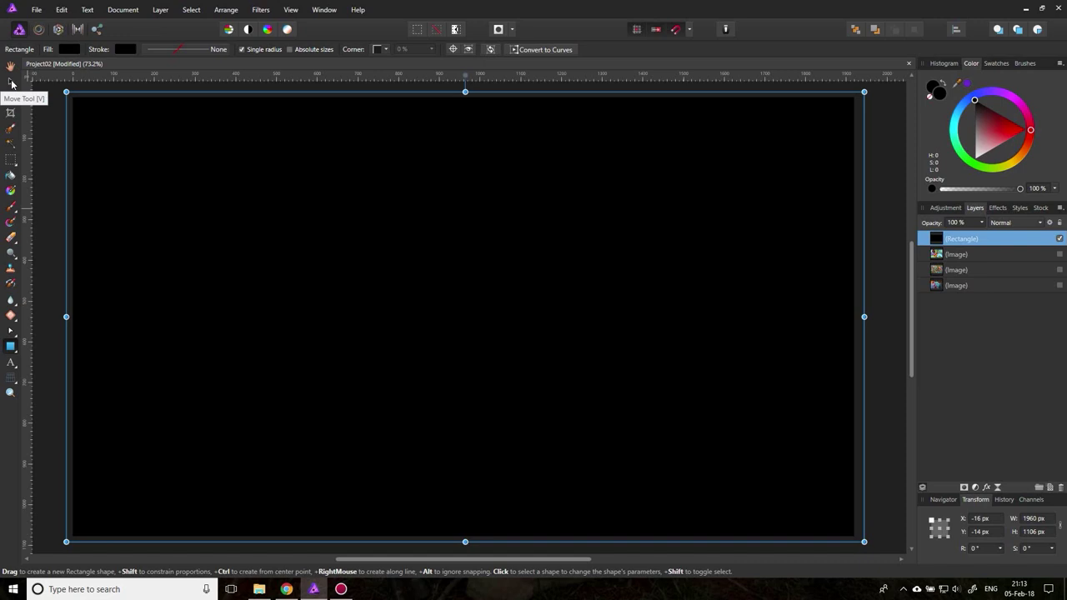
Lock the black rectangle layer and move it below the three image layers
click(11, 81)
click(40, 124)
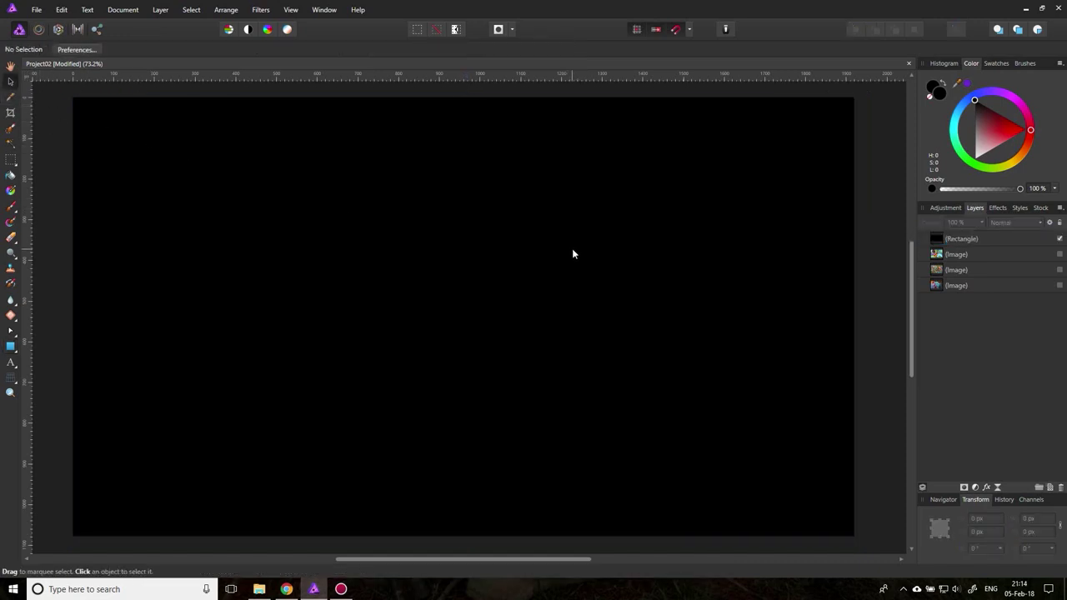
click(989, 239)
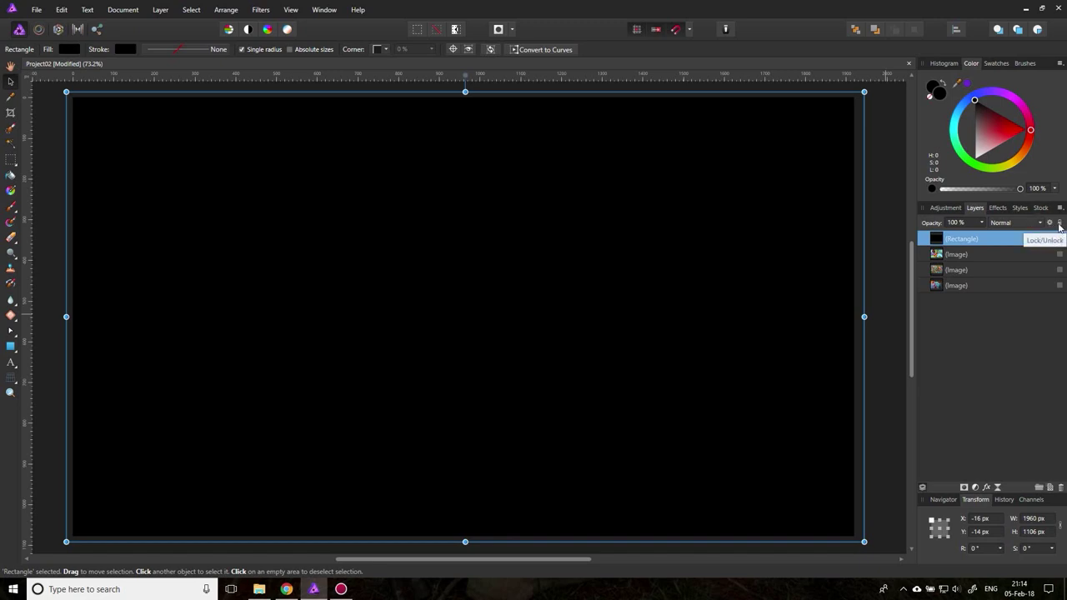
click(1059, 225)
drag(974, 238, 967, 280)
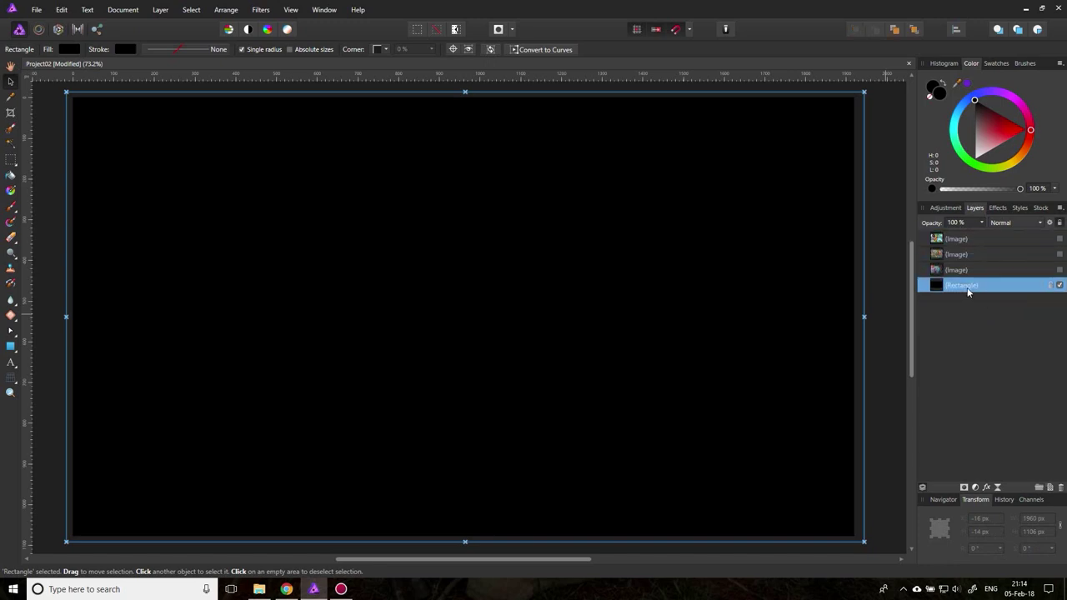
click(51, 131)
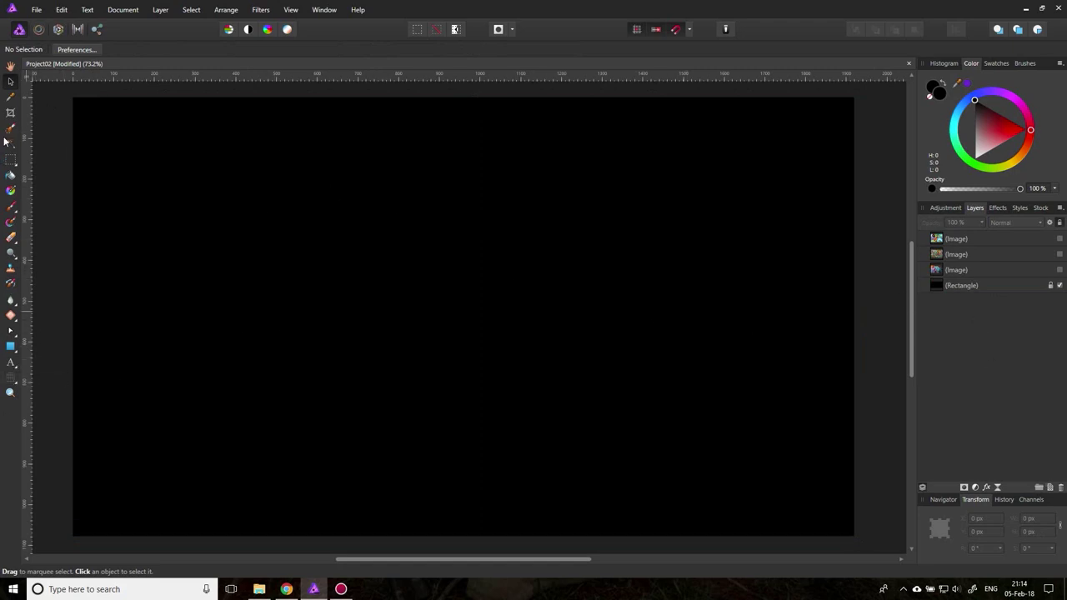
Create red artistic text reading 'ART' on the canvas
click(10, 367)
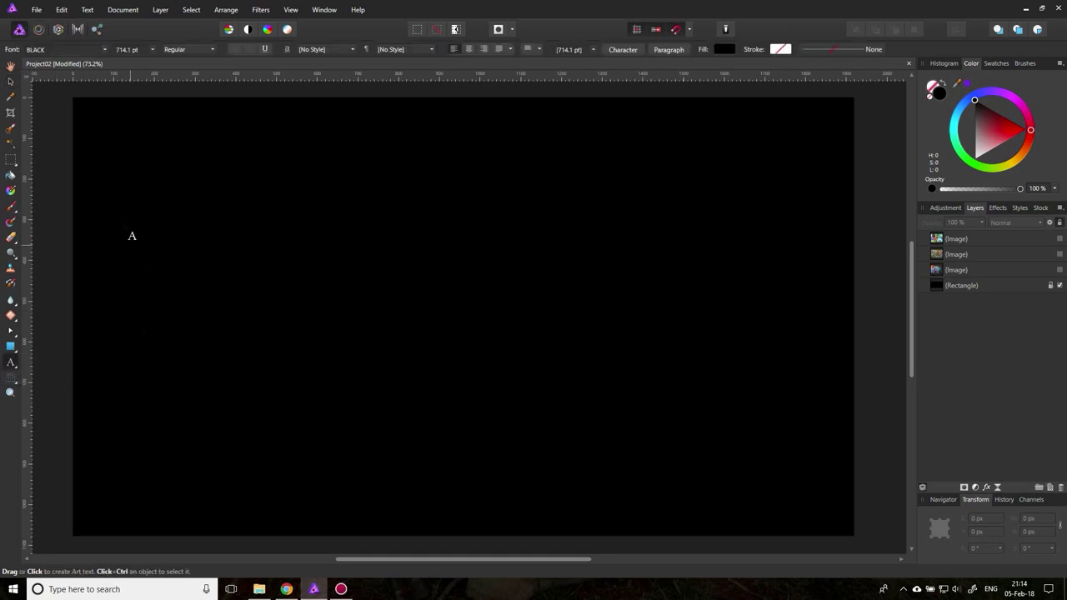
drag(107, 205, 247, 357)
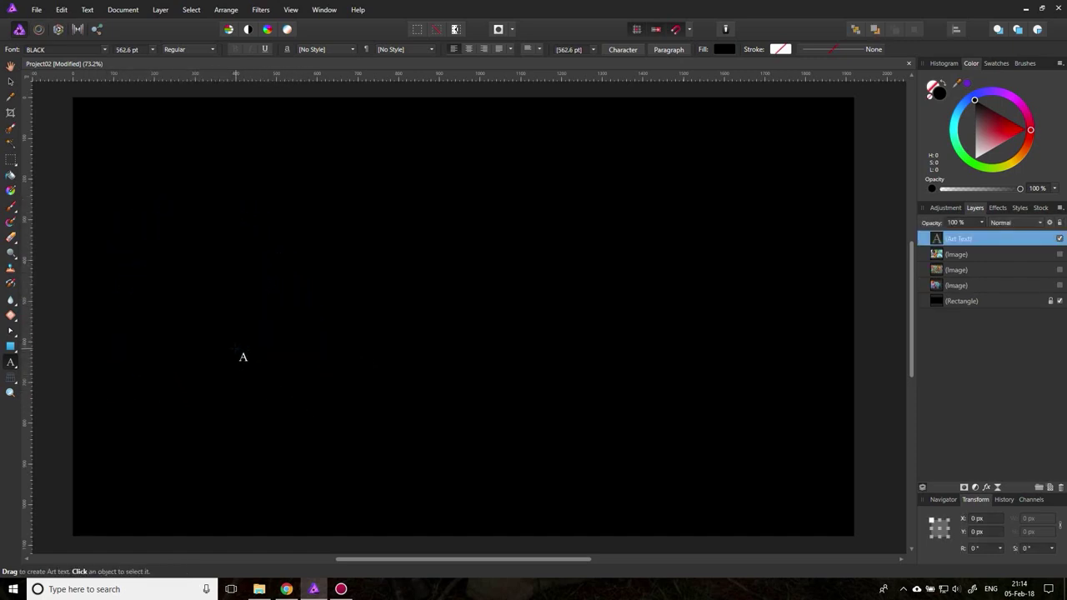
click(723, 49)
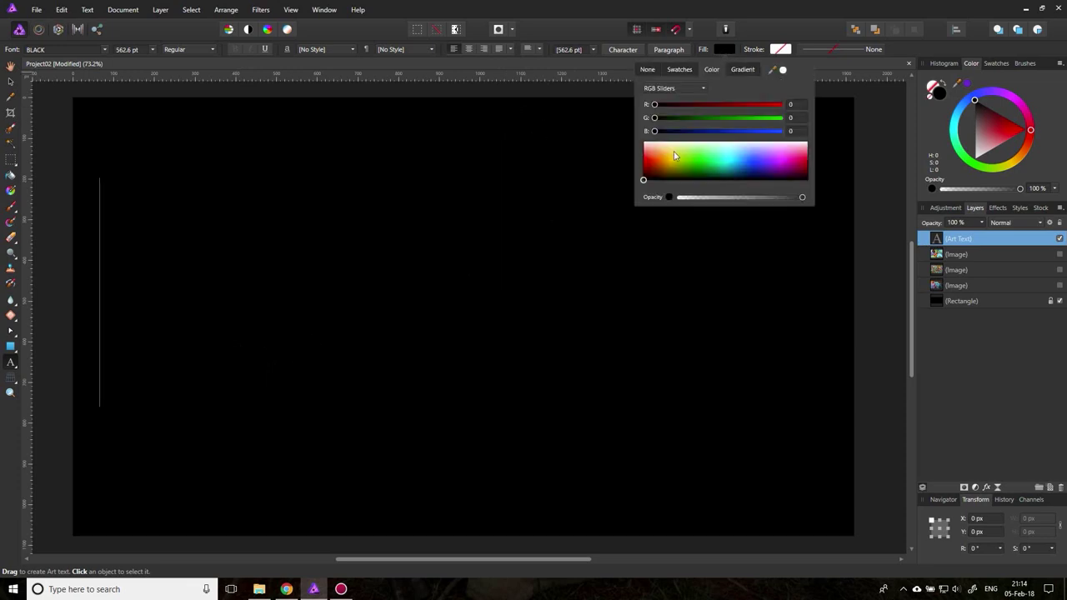
drag(676, 157, 635, 168)
click(716, 52)
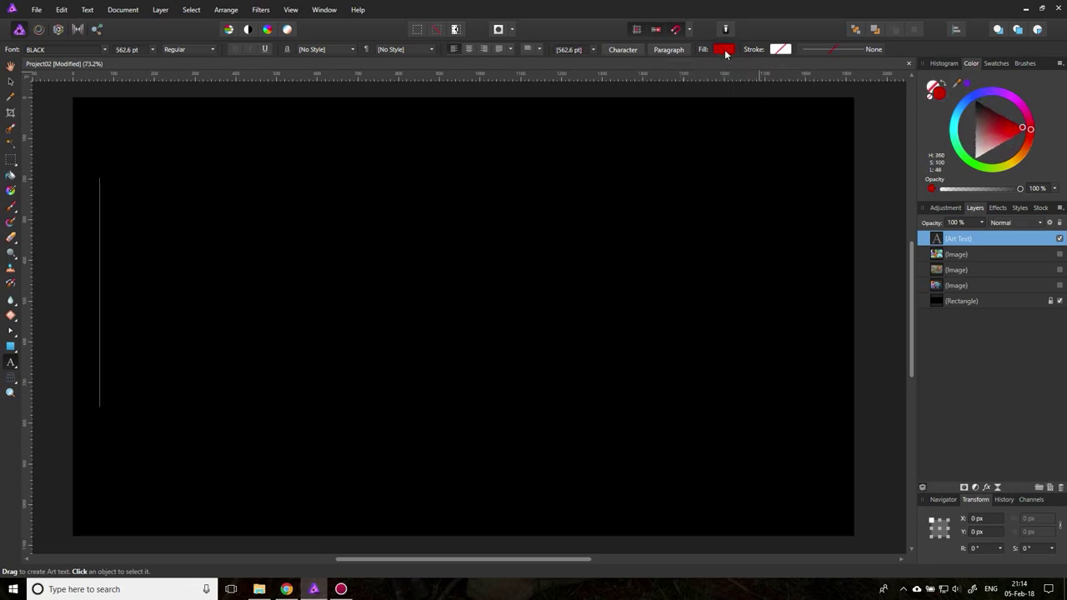
text(ART)
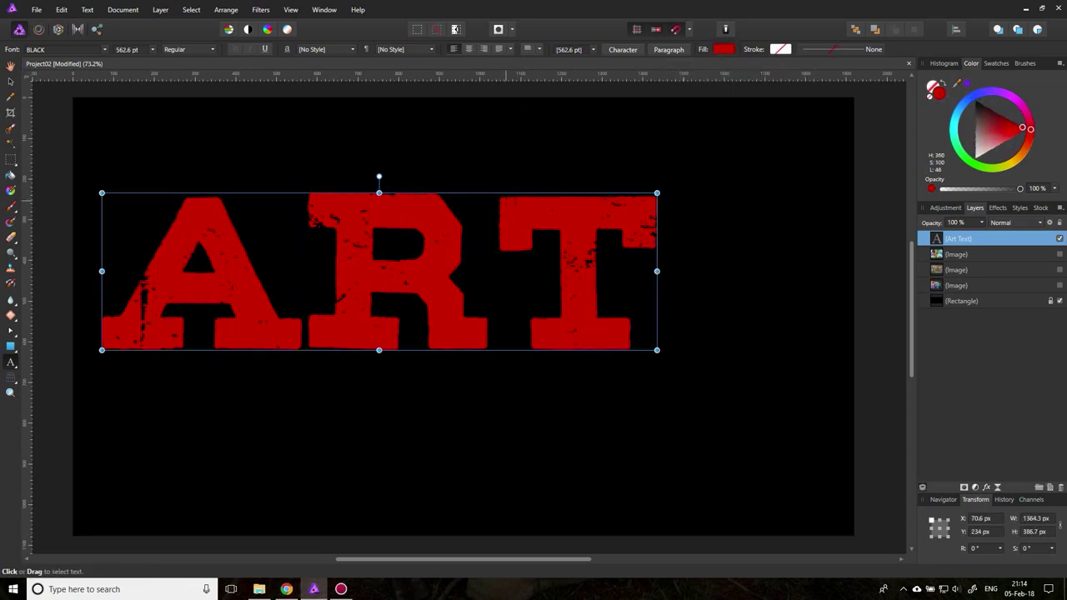
Scale the ART text up to about 1762 px wide
click(8, 81)
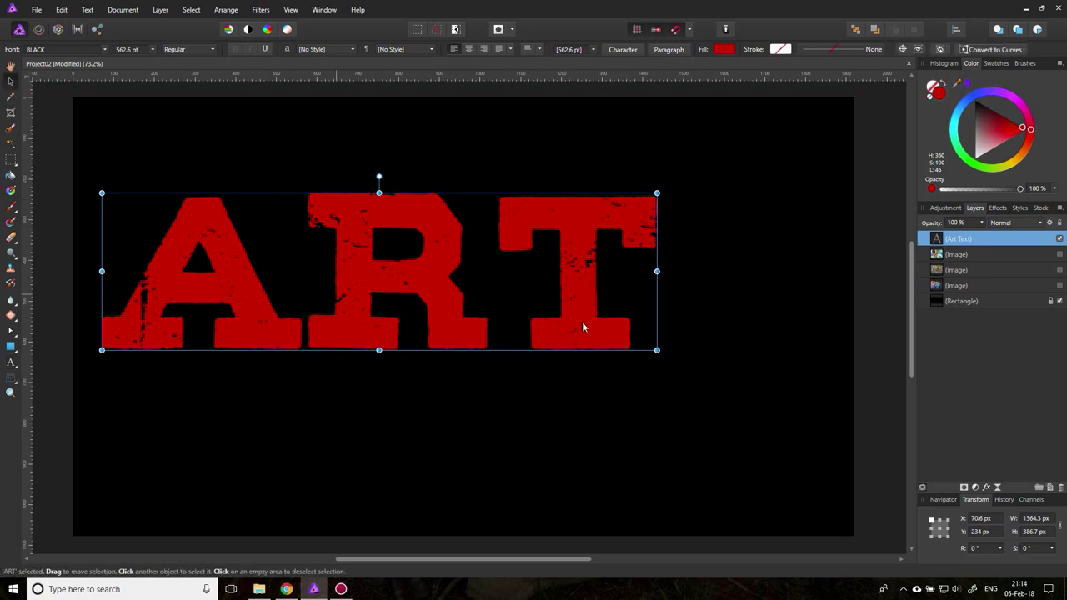
drag(657, 351, 734, 380)
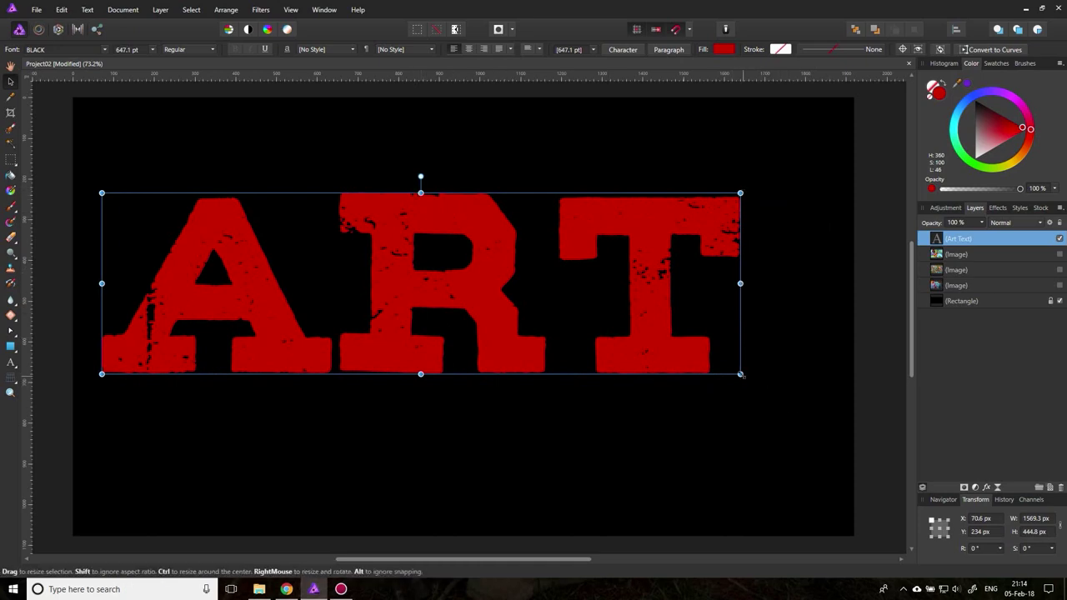
drag(740, 374, 819, 396)
drag(460, 176, 464, 235)
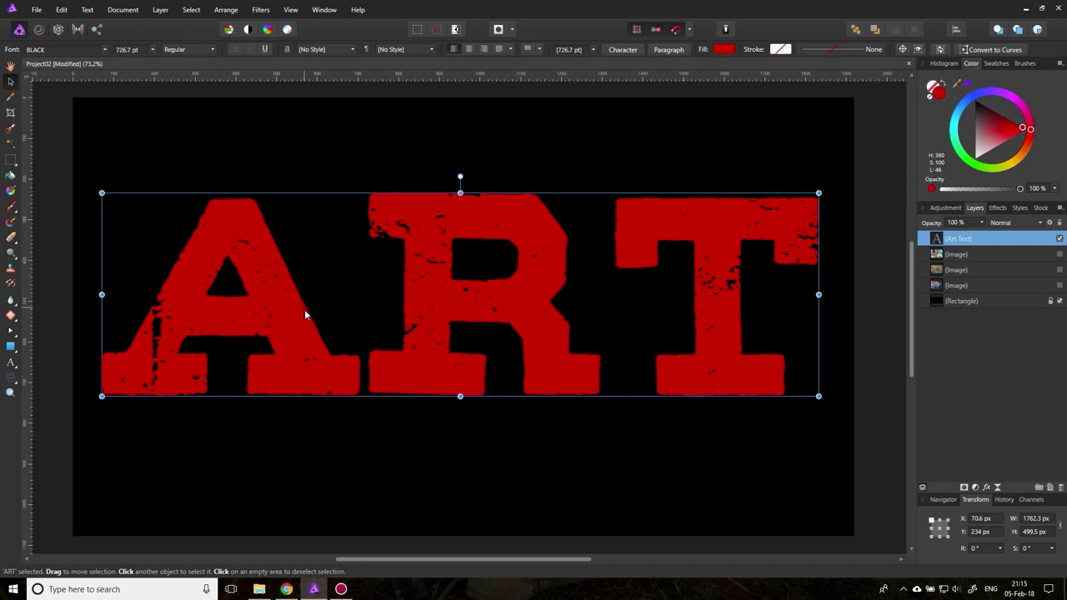
Keep the BLACK font, enlarge ART to about 1768 px wide, and centre it on the canvas
click(104, 49)
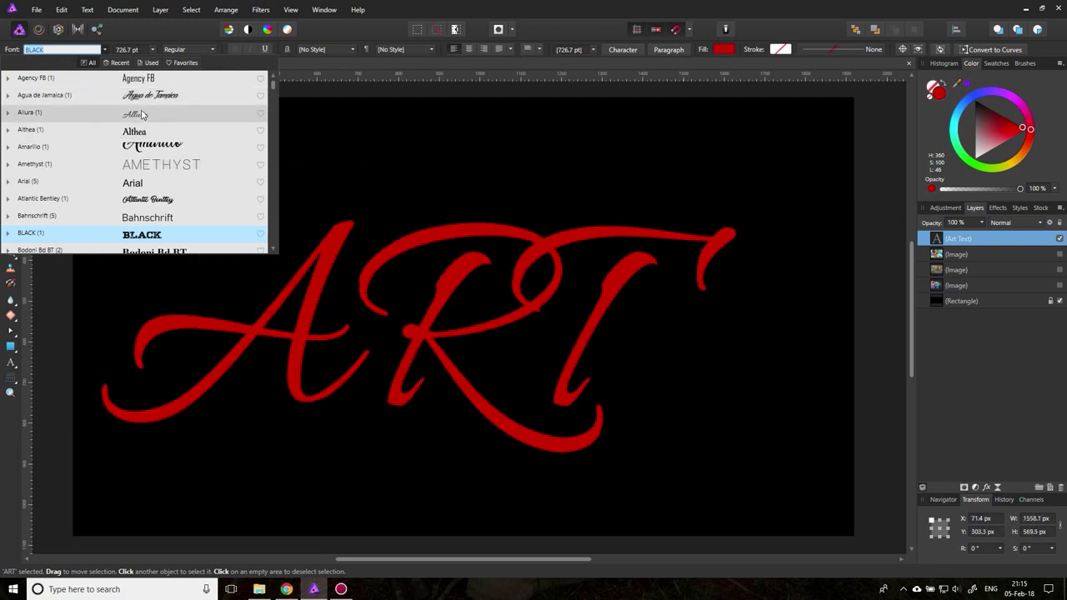
key(Escape)
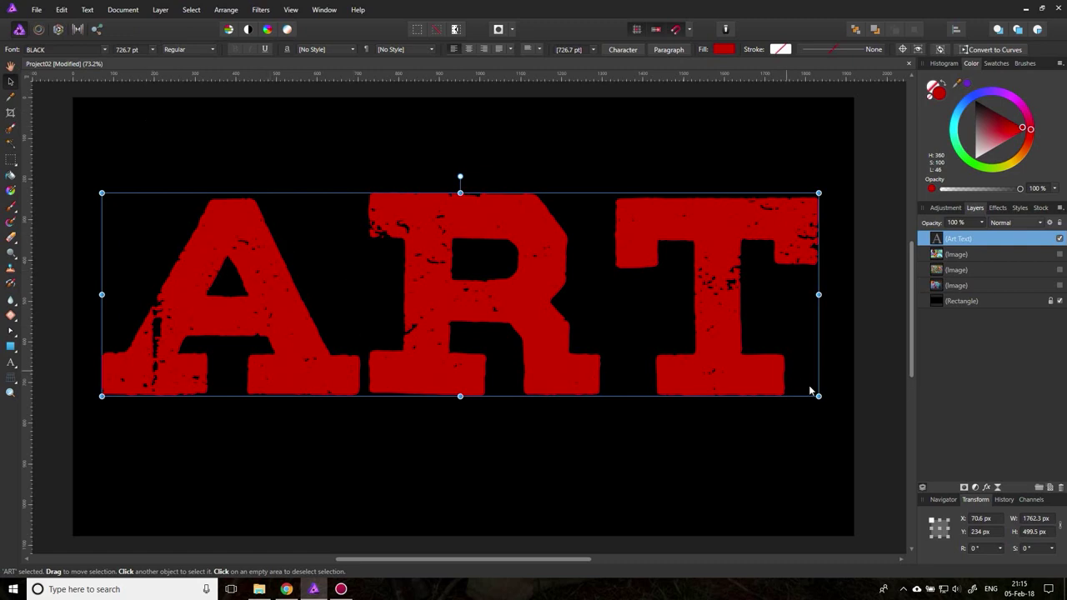
mouse_move(817, 396)
mouse_down()
mouse_move(831, 400)
mouse_move(821, 397)
mouse_up()
drag(537, 315, 527, 320)
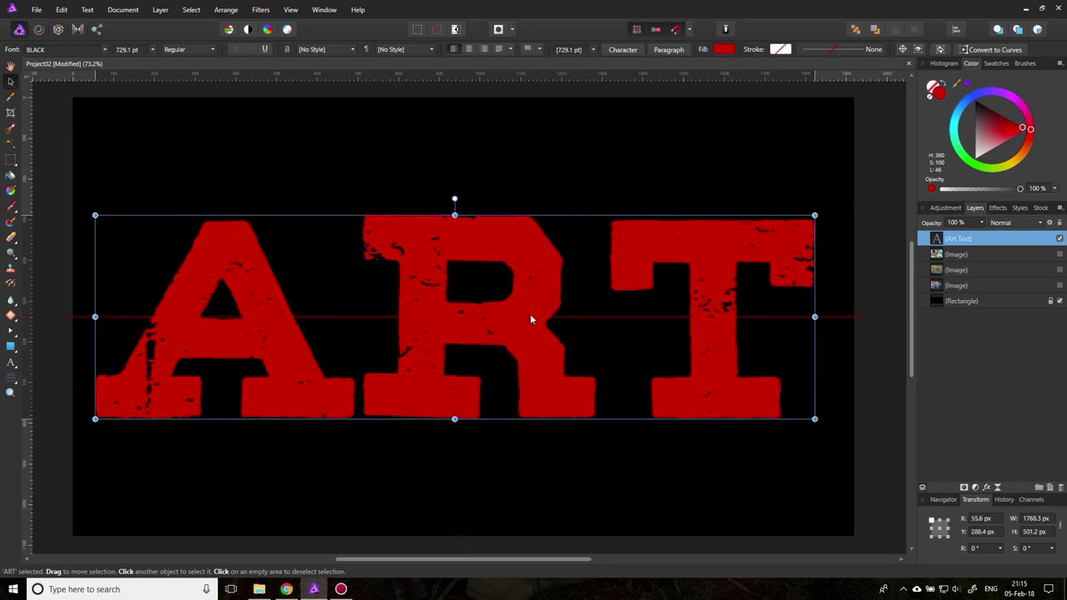
drag(532, 319, 538, 319)
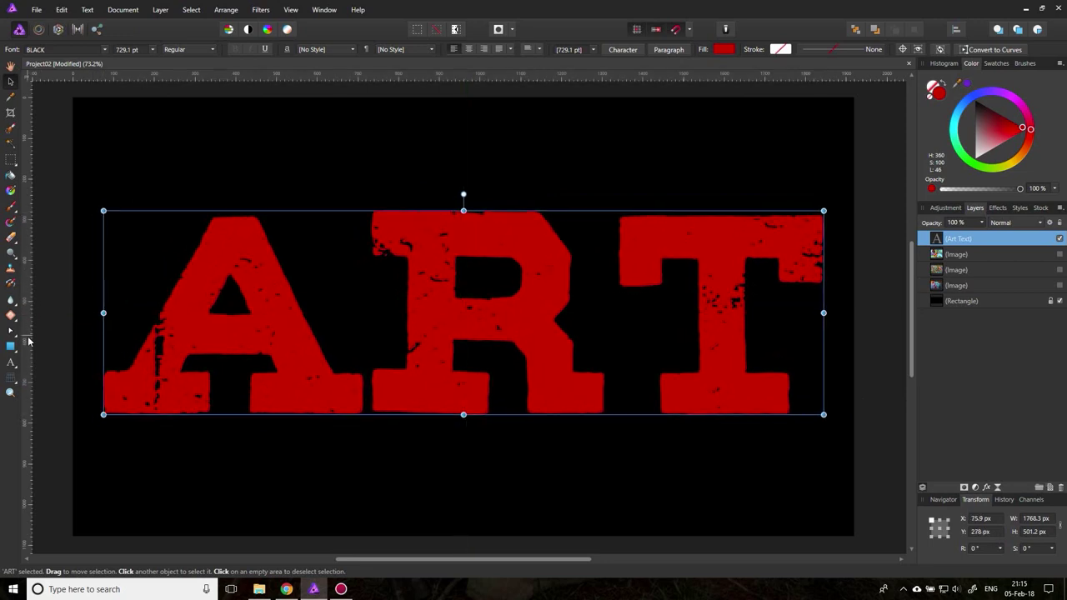
click(53, 127)
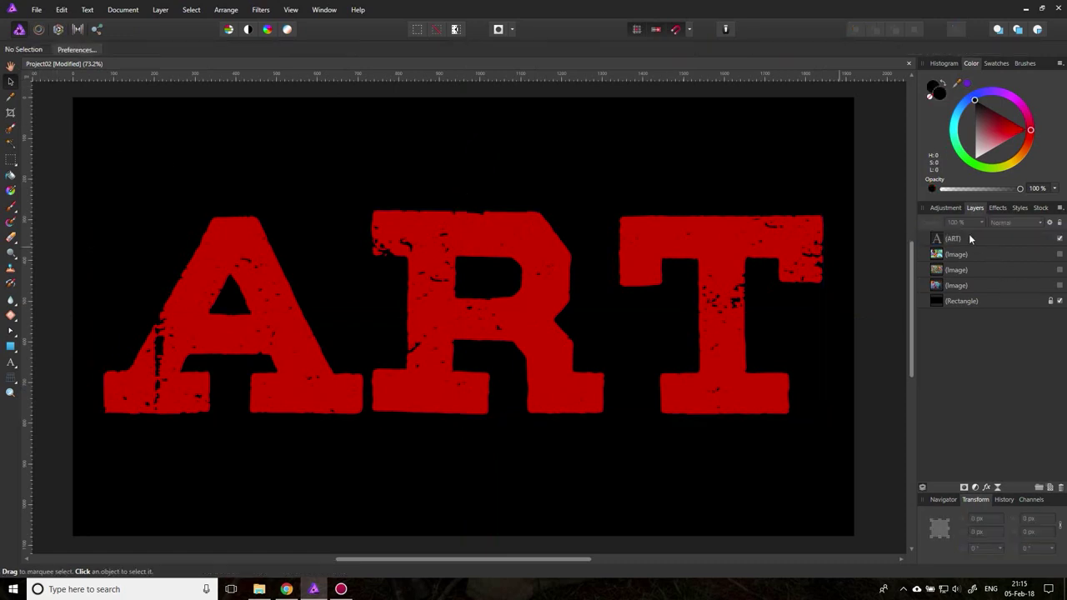
Draw a cyan rectangle over the letter A and name its layer 'A'
click(11, 348)
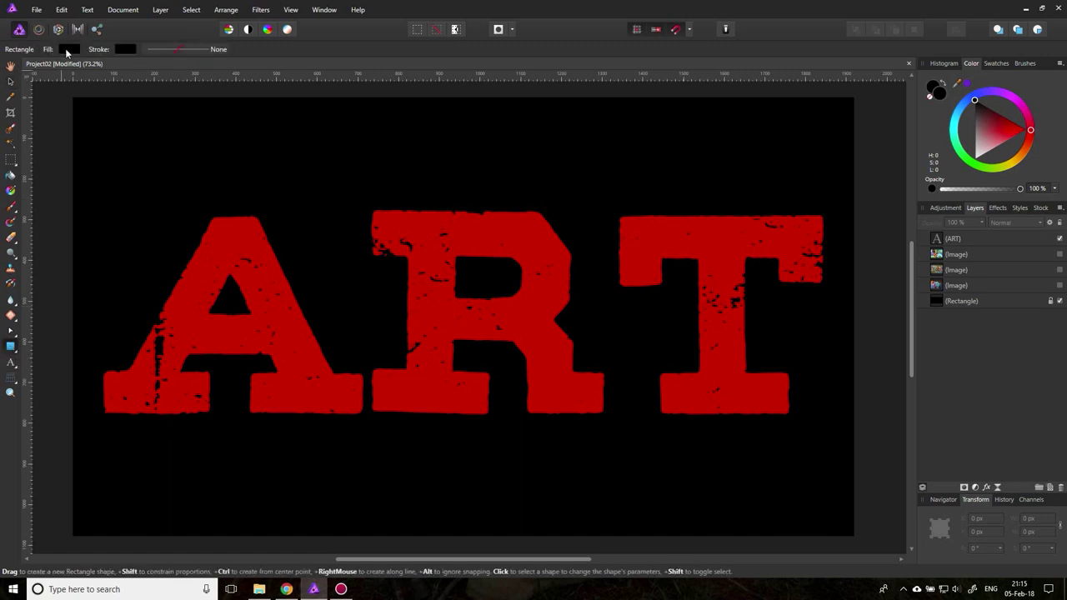
click(66, 48)
click(92, 156)
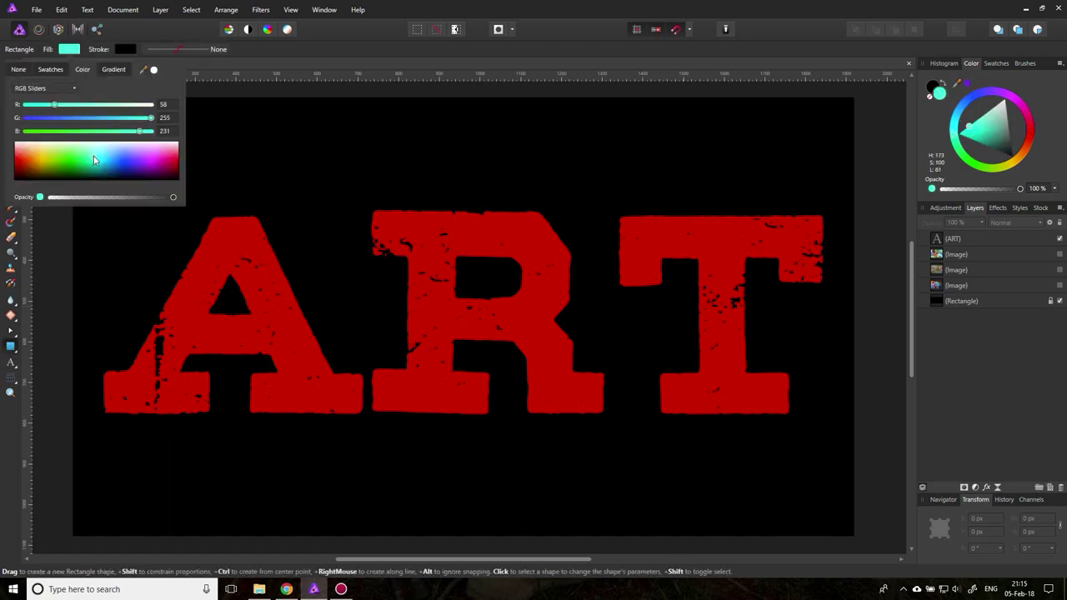
click(72, 50)
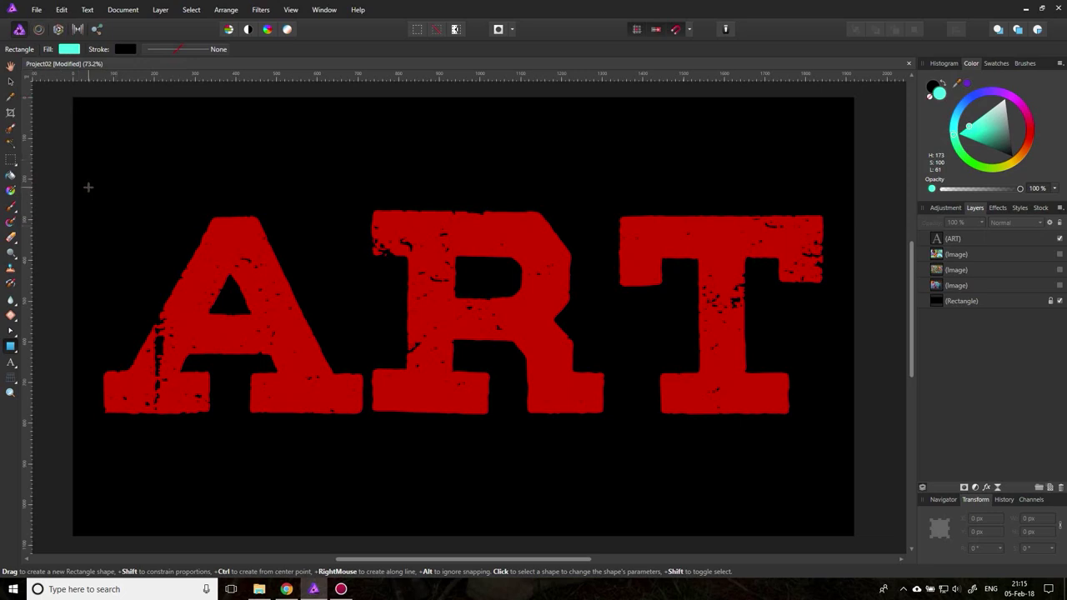
drag(91, 190, 365, 426)
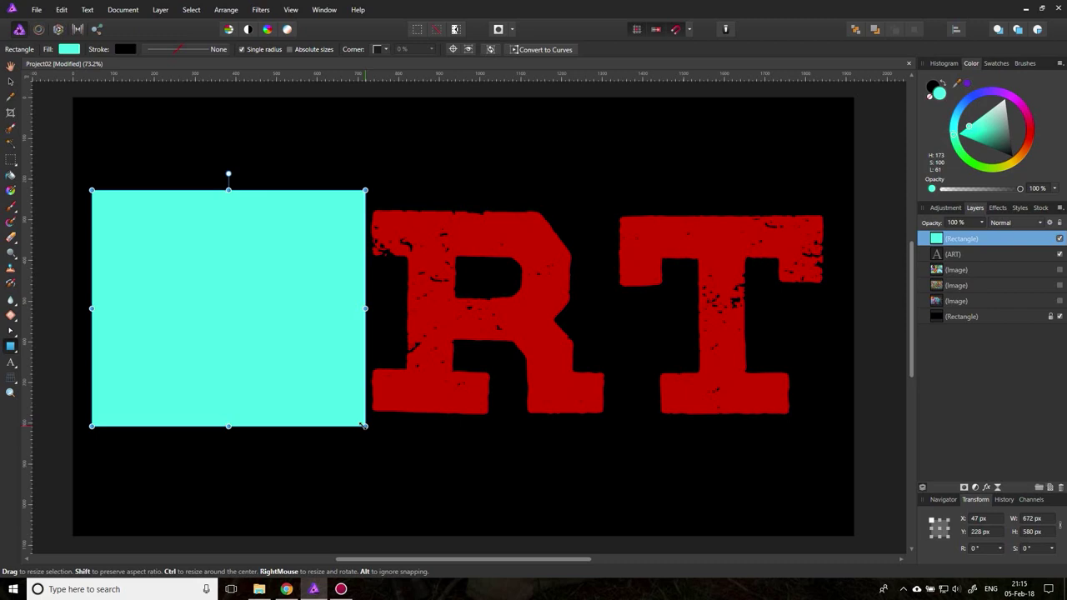
double_click(961, 239)
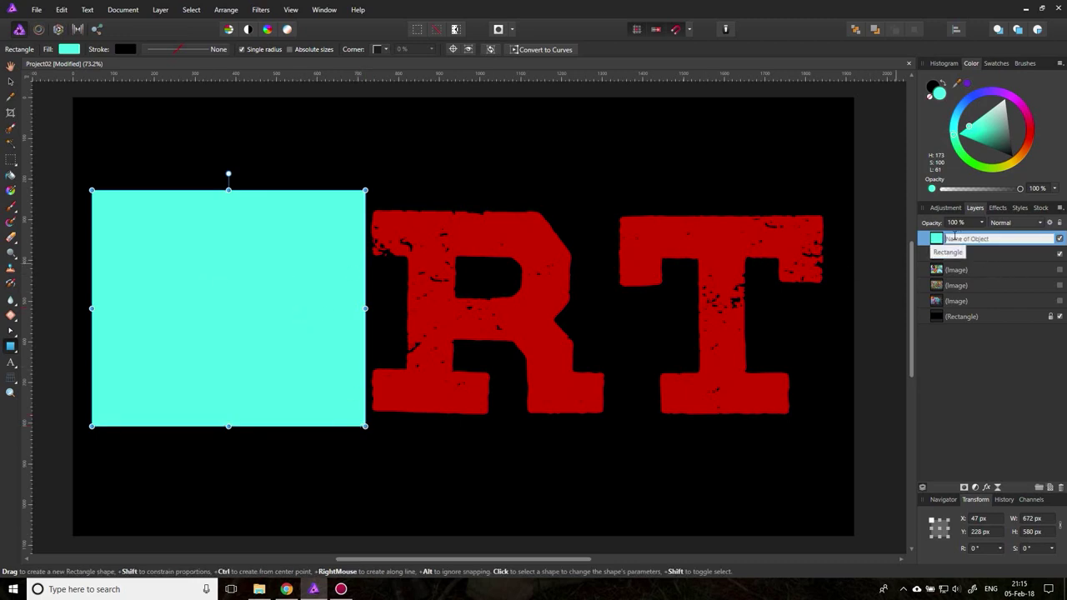
text(A)
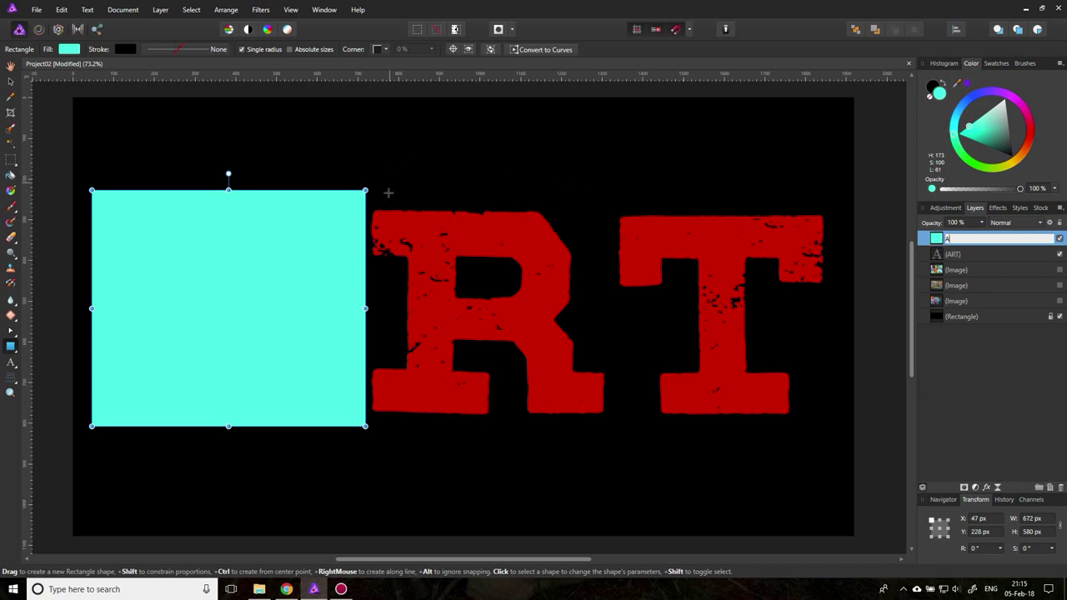
Draw cyan rectangles over R and T, naming their layers 'R' and 'T'
drag(608, 190, 365, 426)
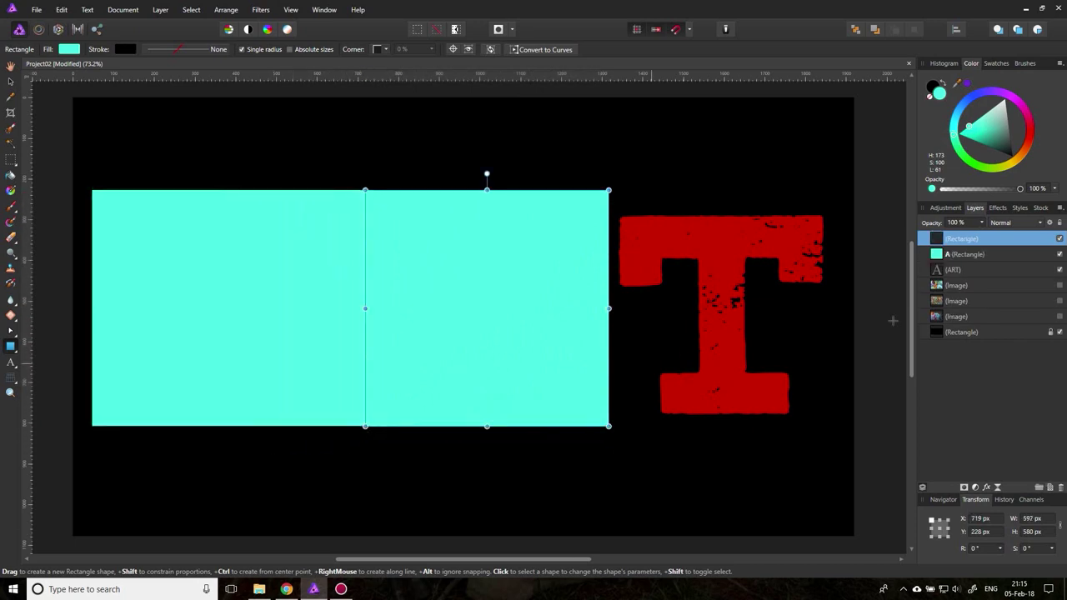
double_click(947, 238)
text(R)
drag(832, 190, 609, 426)
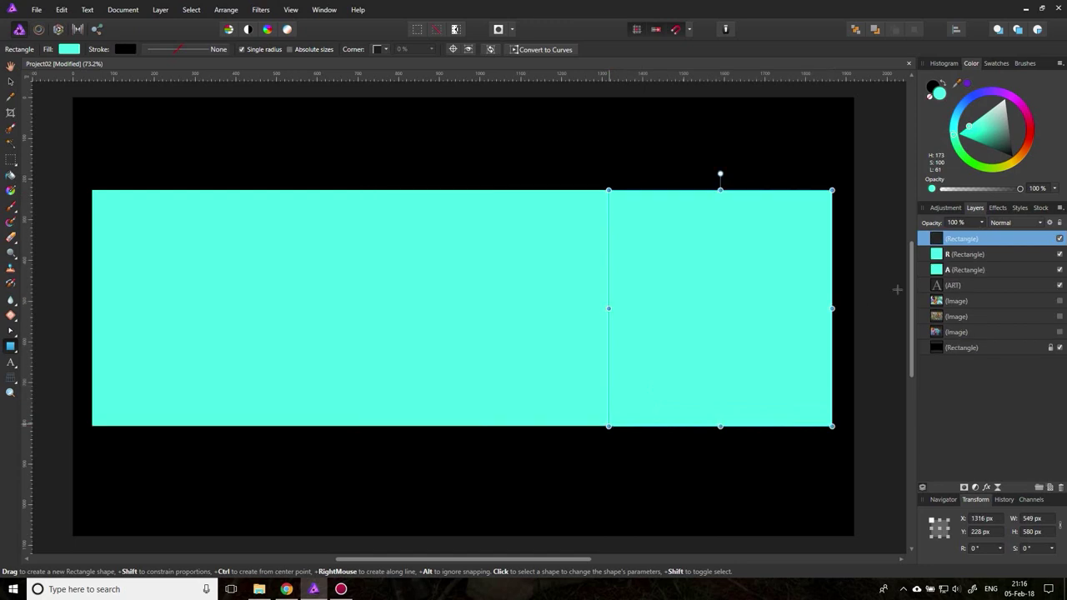
double_click(958, 239)
text(T)
click(10, 82)
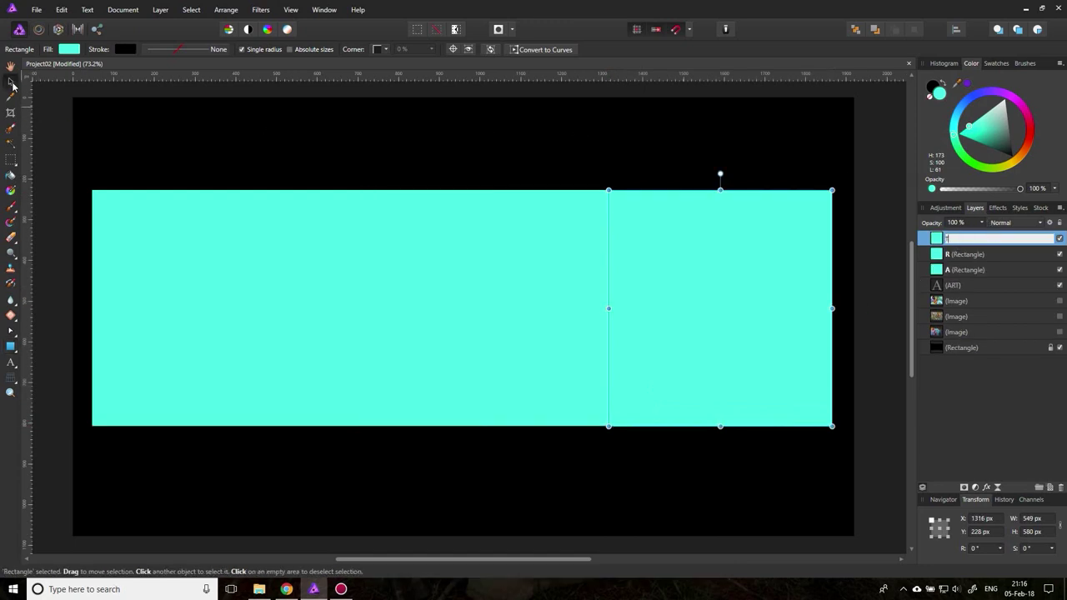
Nest the A and R rectangle layers inside the ART text layer, then select the T rectangle
click(992, 436)
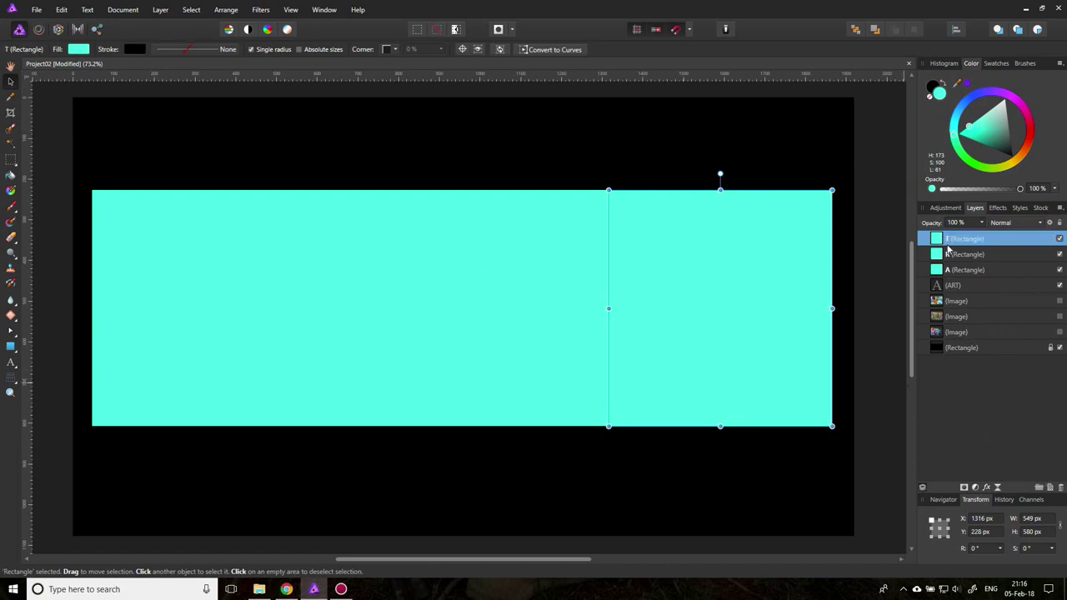
click(950, 270)
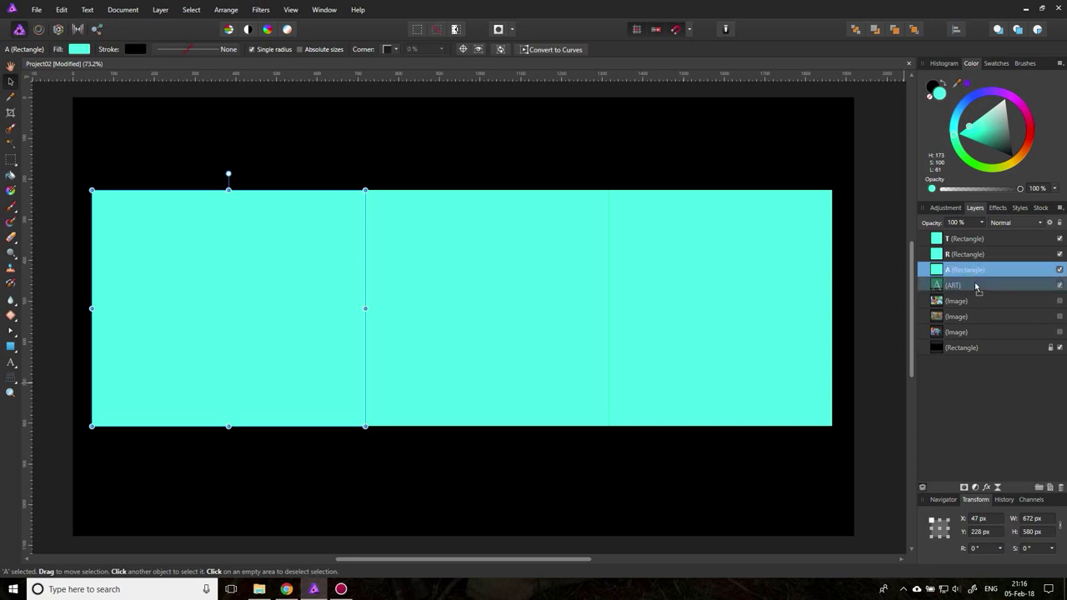
mouse_move(976, 287)
mouse_down()
mouse_move(980, 299)
mouse_move(963, 281)
mouse_up()
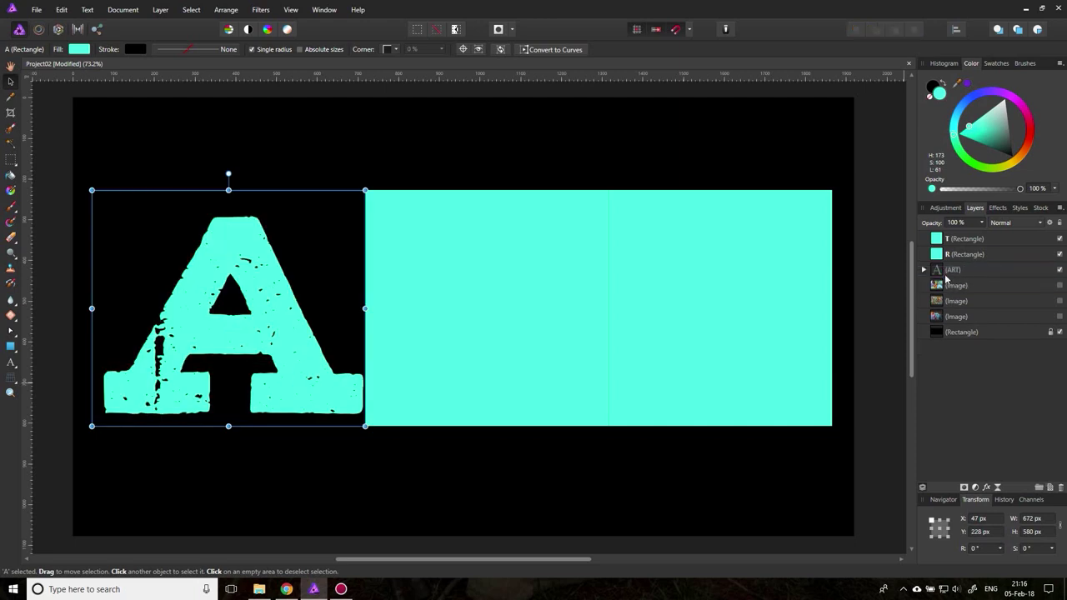
click(925, 272)
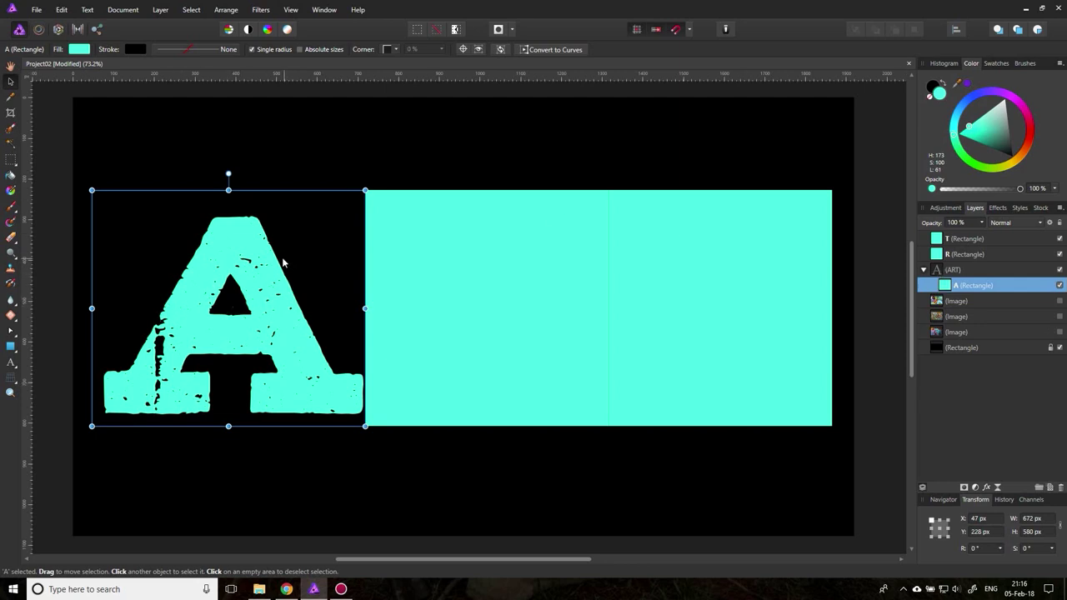
mouse_move(945, 257)
mouse_down()
mouse_move(960, 276)
mouse_move(964, 265)
mouse_up()
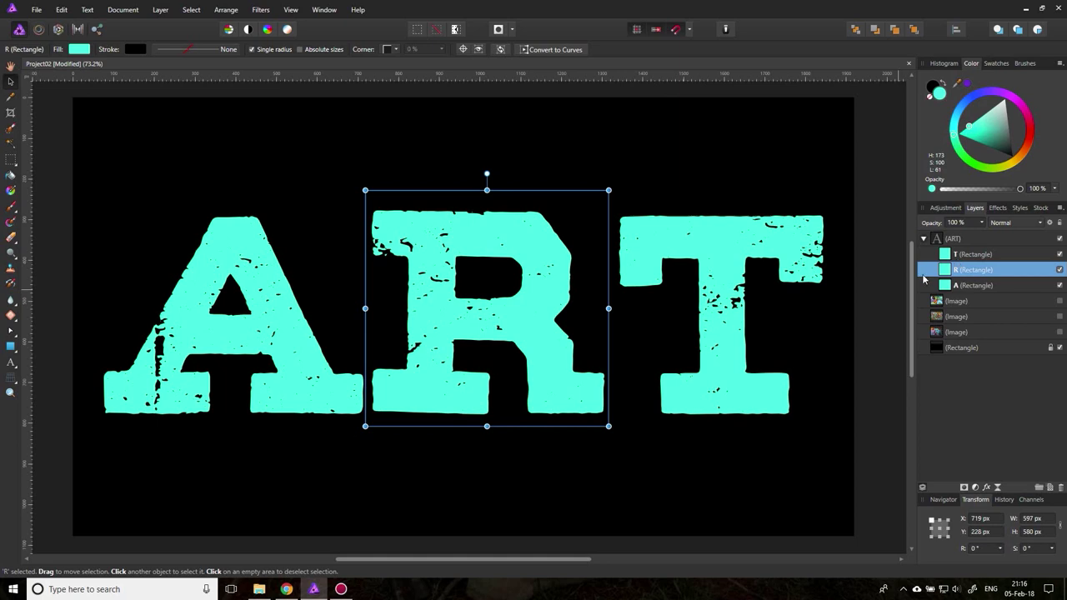
click(956, 242)
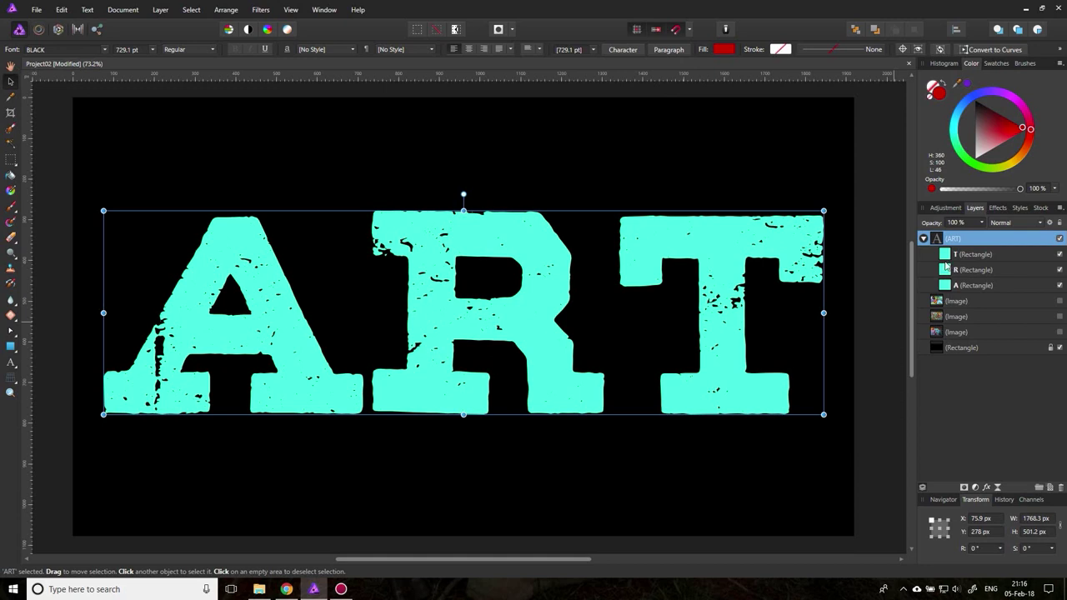
click(948, 260)
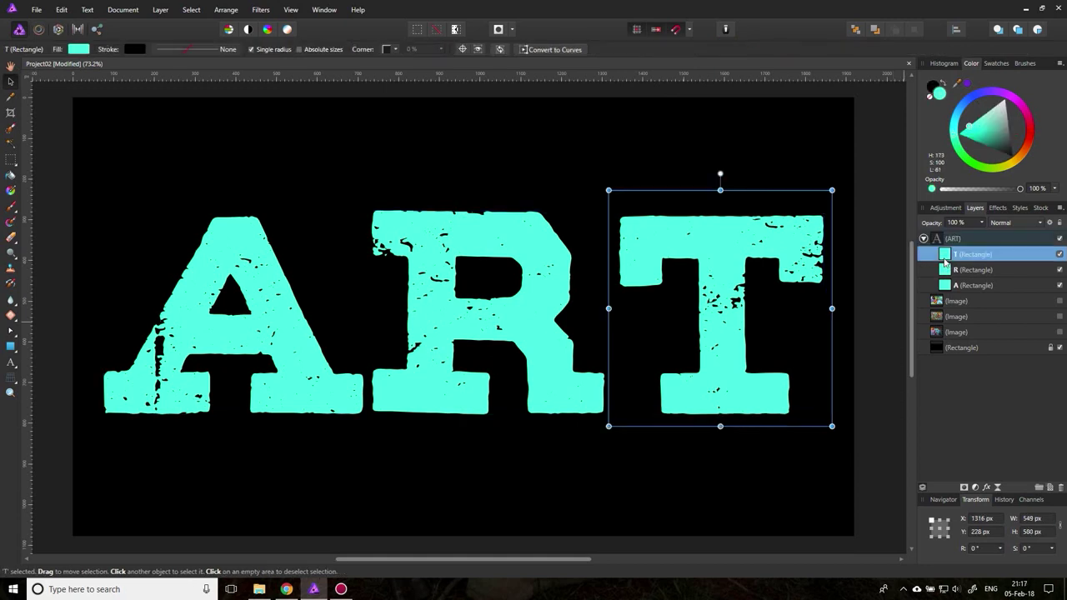
Make the first graffiti photo visible and clip it inside the R rectangle
click(1059, 301)
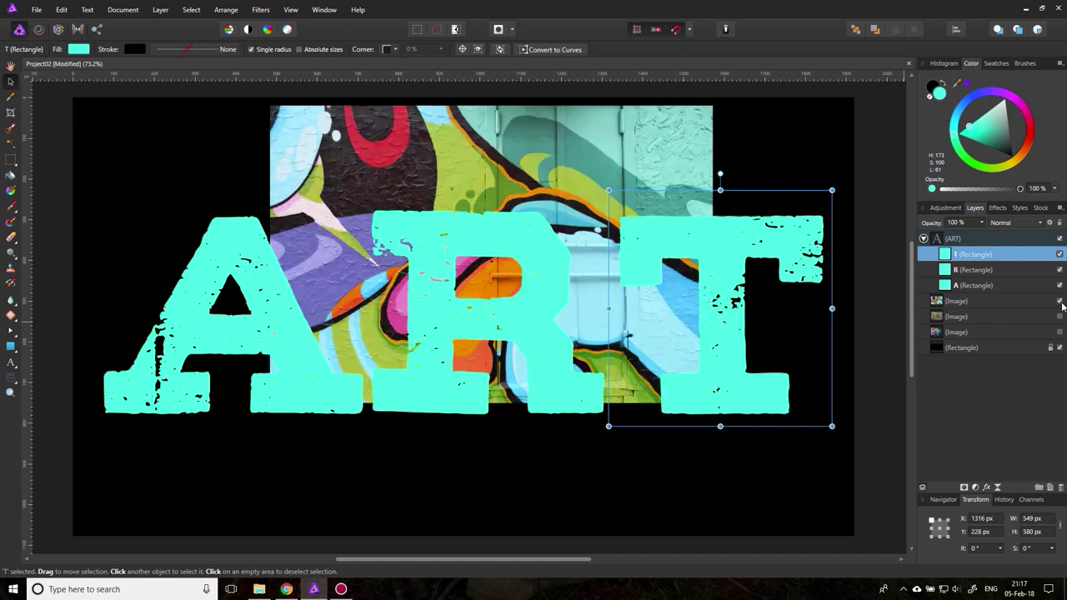
click(1060, 301)
click(1060, 301)
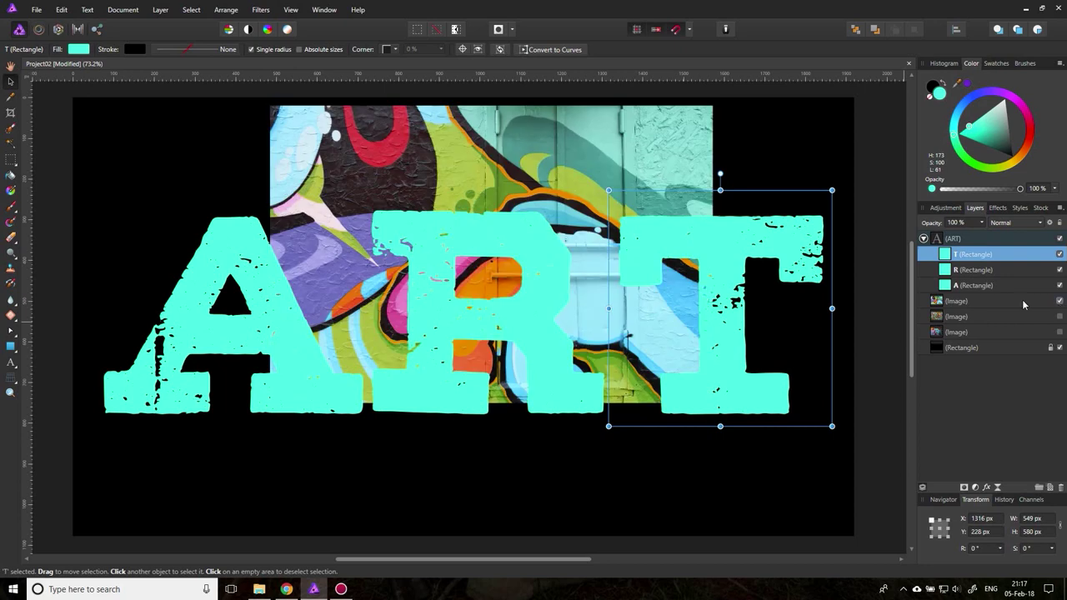
click(933, 306)
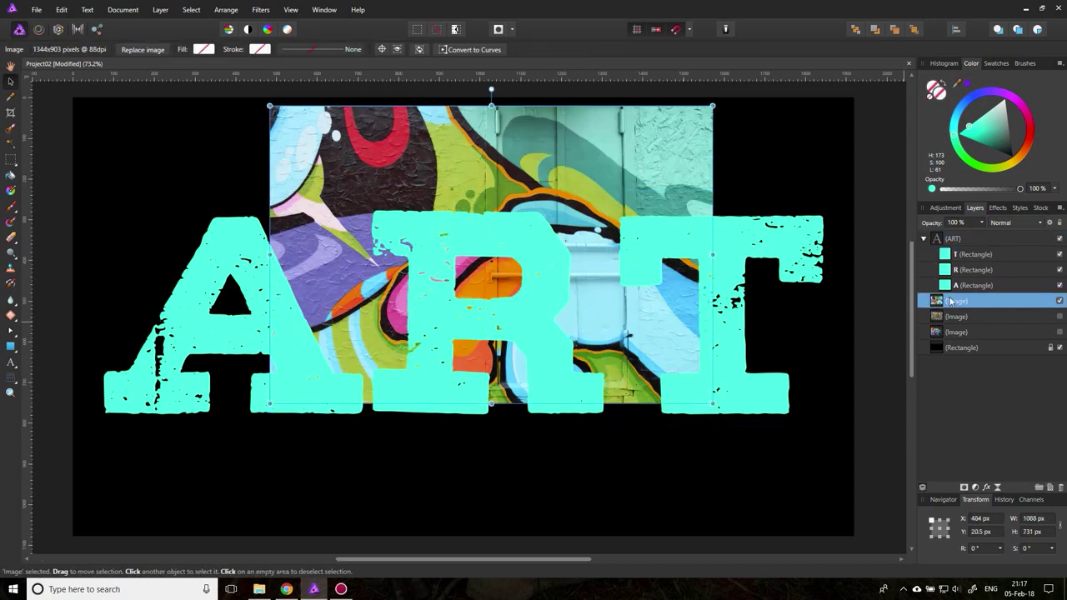
click(37, 10)
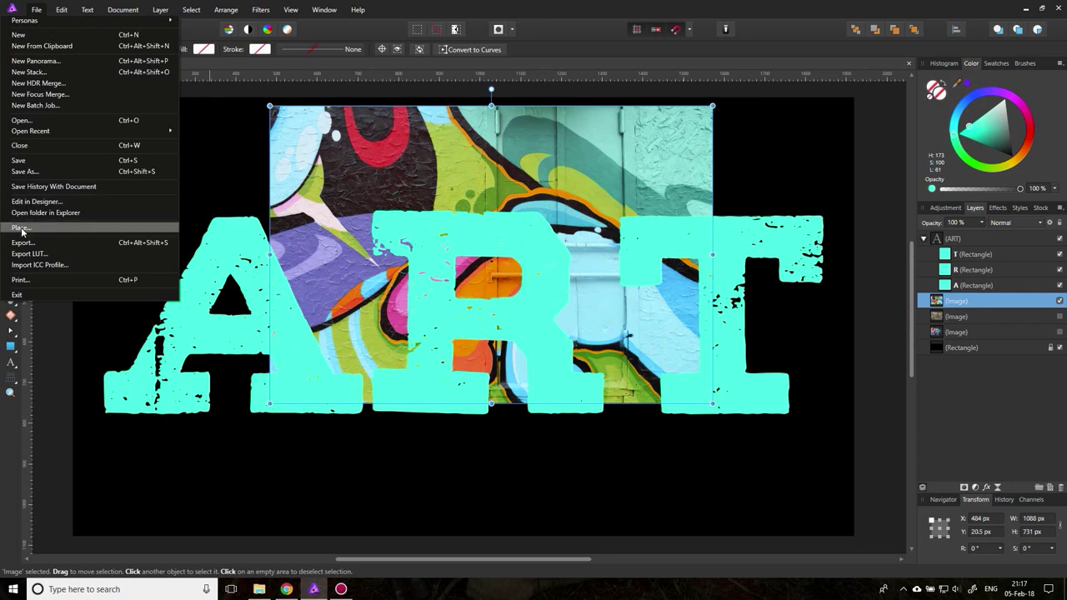
click(35, 9)
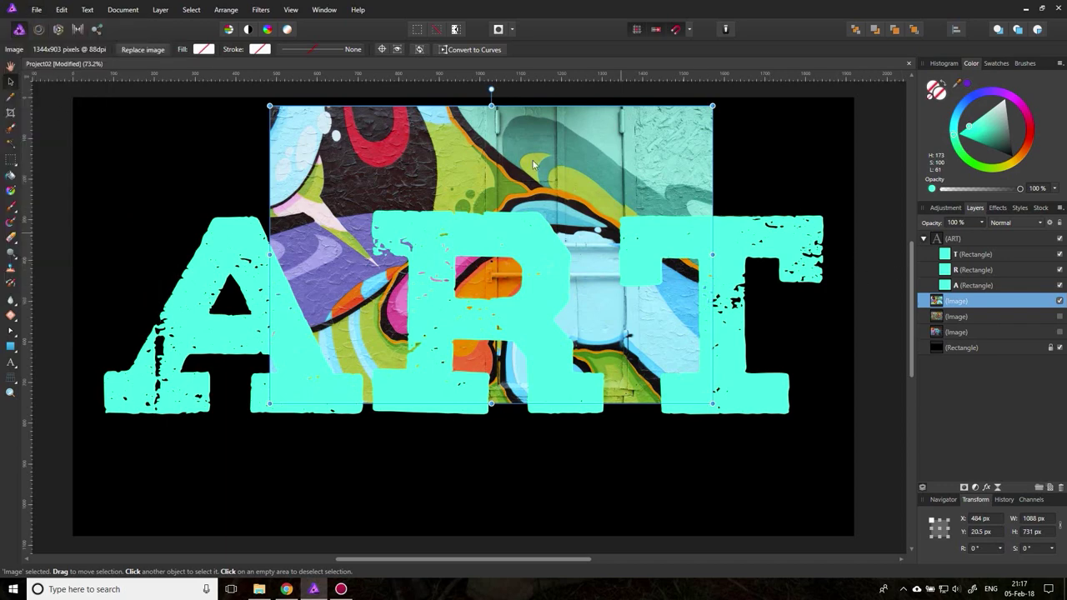
drag(938, 301, 940, 252)
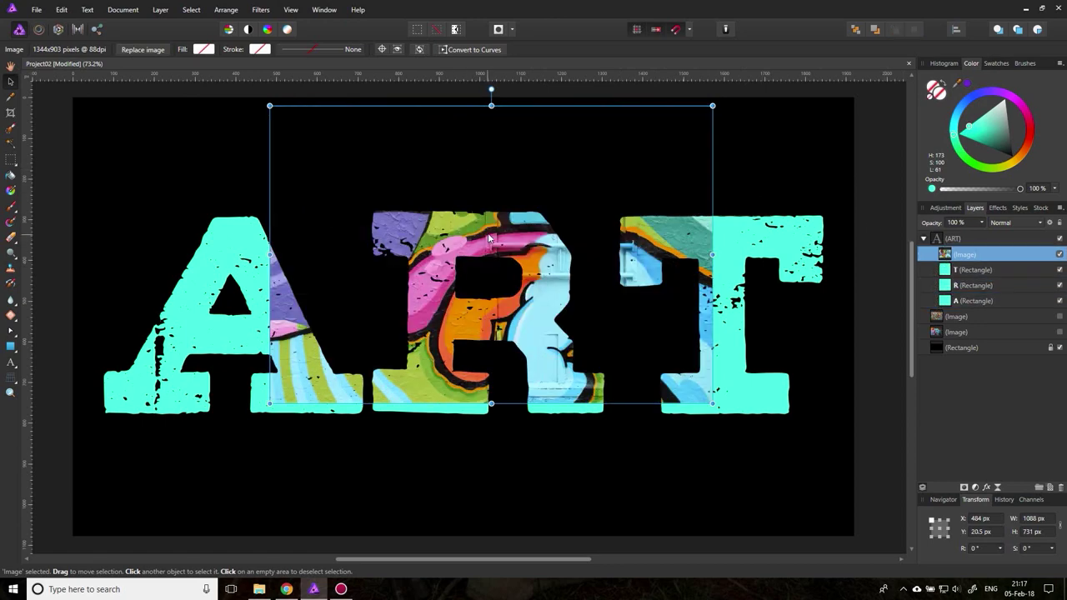
drag(492, 240, 447, 287)
drag(947, 257, 958, 293)
Clip the second graffiti photo into the T and the portrait into the A, shifting it down
click(933, 302)
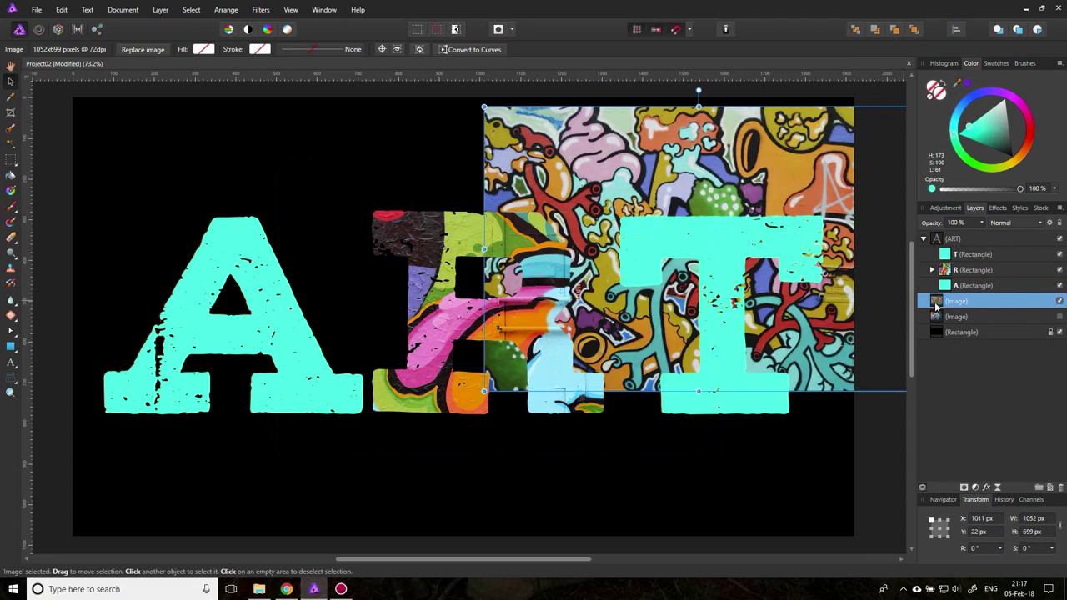
drag(940, 301, 956, 256)
drag(681, 172, 688, 230)
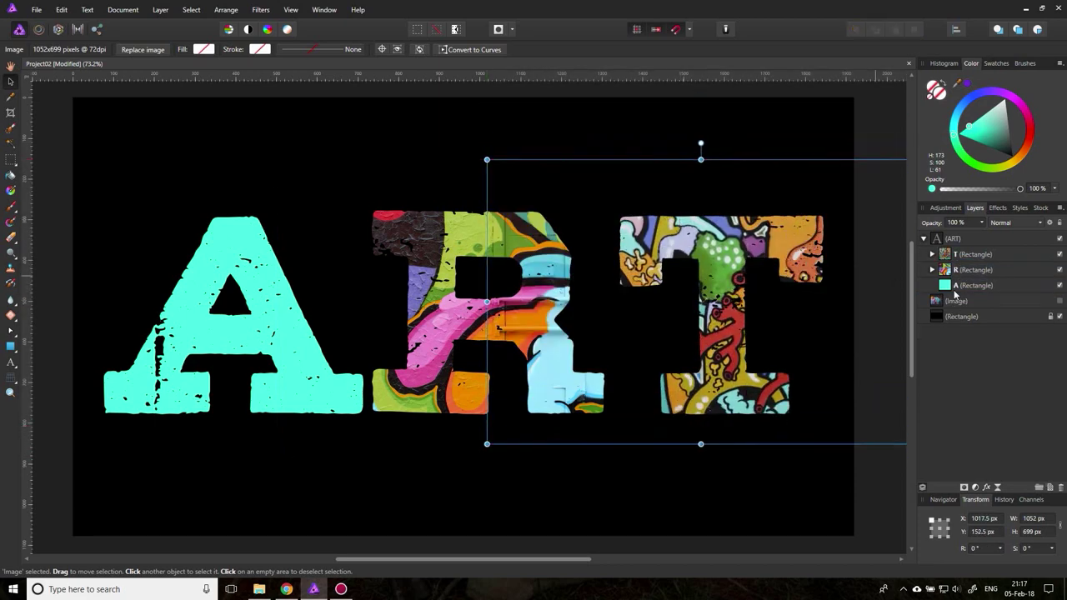
click(940, 301)
click(1059, 301)
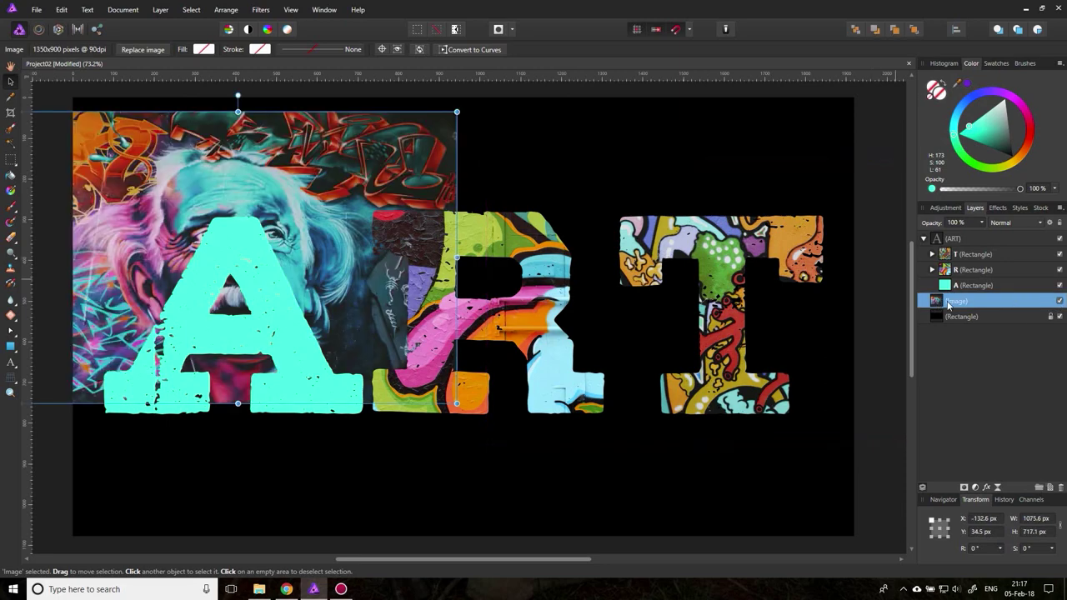
drag(942, 304, 960, 291)
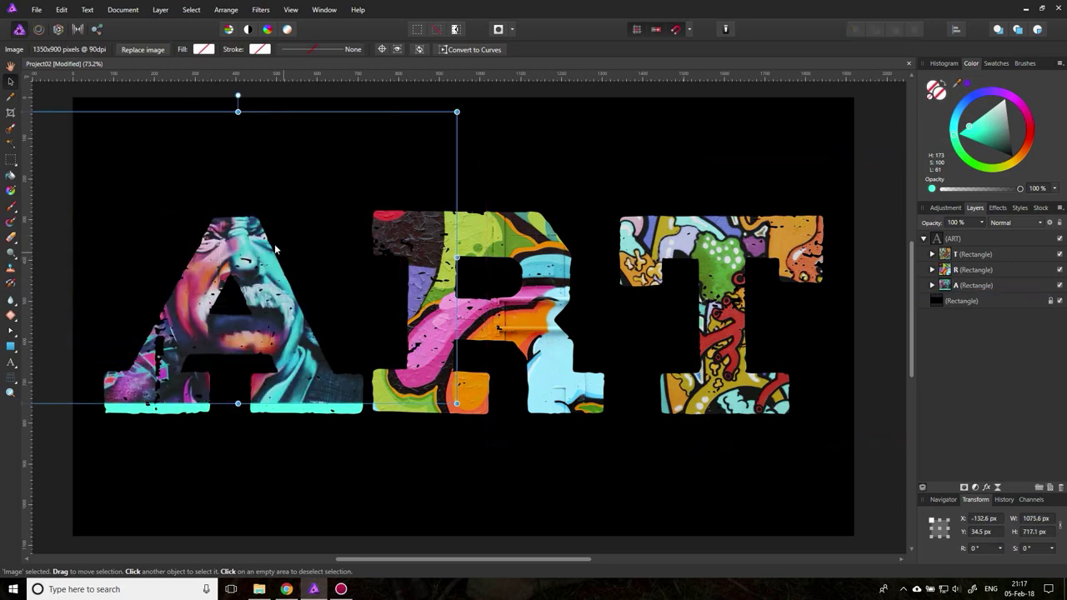
drag(242, 236, 237, 269)
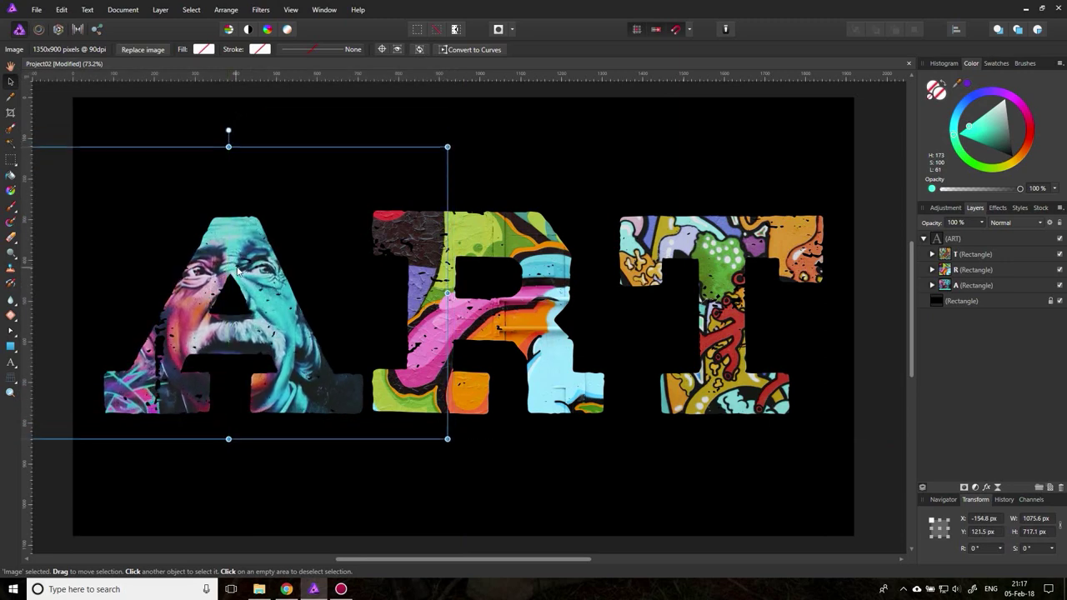
Add Curves to the A's portrait photo, pulling in black and white points and adding a midpoint
click(932, 286)
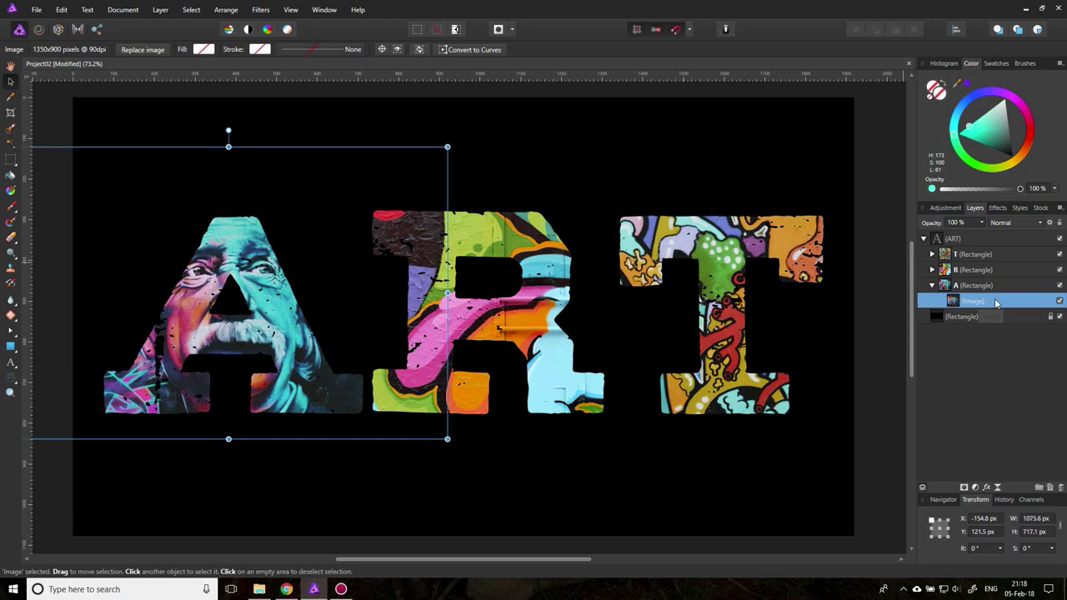
click(975, 490)
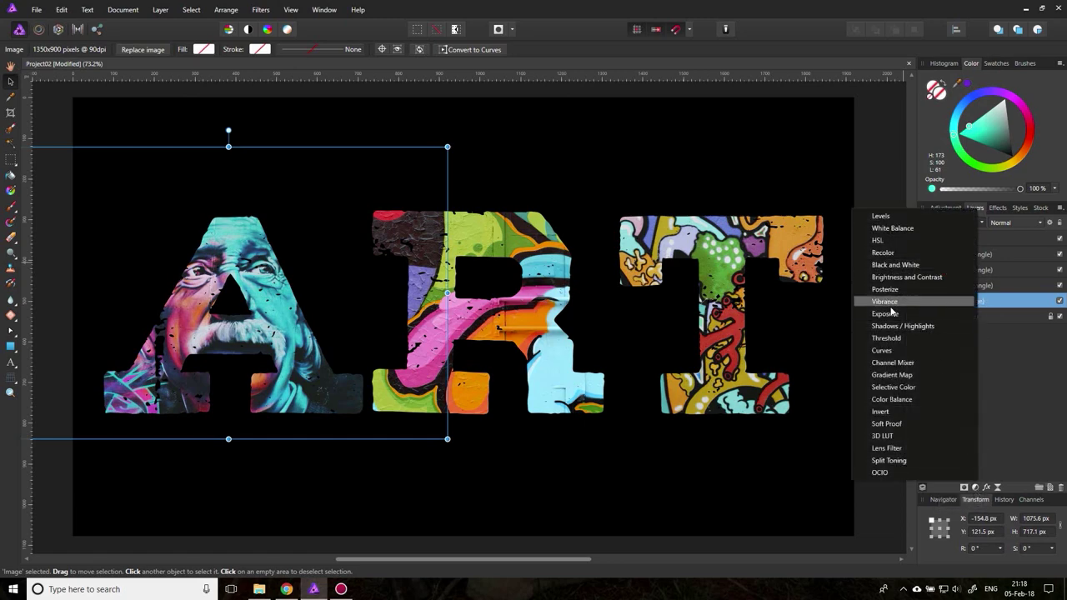
click(894, 351)
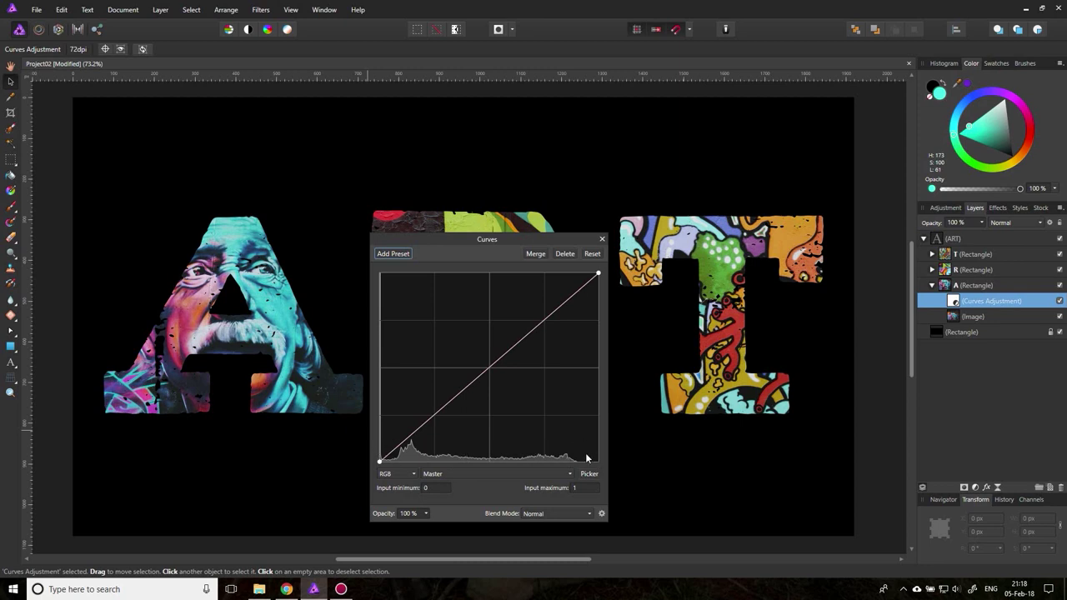
mouse_move(381, 460)
mouse_down()
mouse_move(407, 461)
mouse_move(382, 472)
mouse_move(387, 463)
mouse_up()
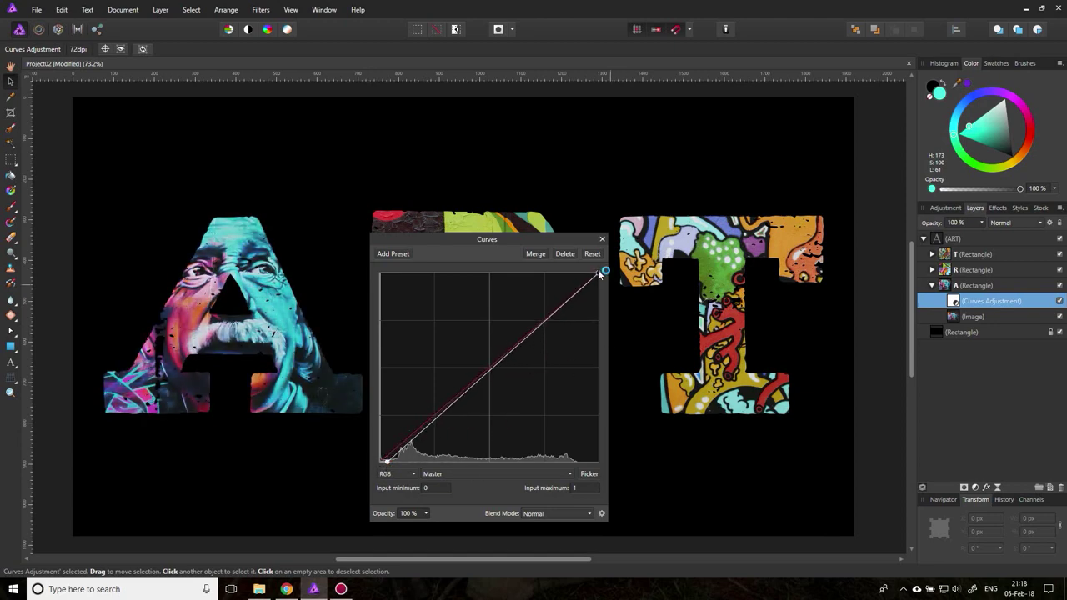
drag(598, 274, 586, 272)
mouse_move(486, 369)
mouse_down()
mouse_move(481, 361)
mouse_move(487, 369)
mouse_up()
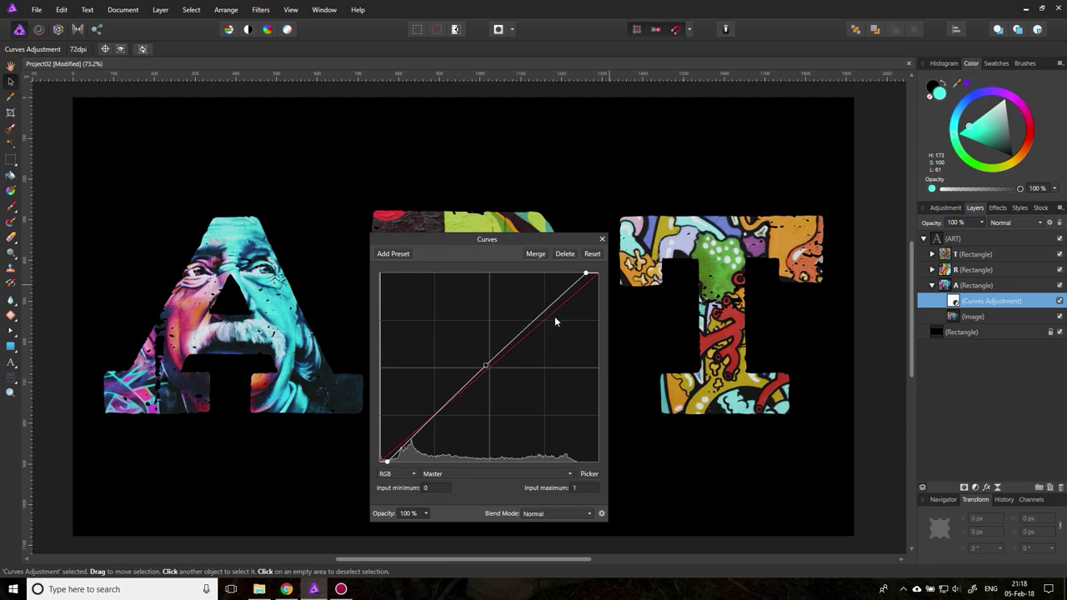
click(602, 240)
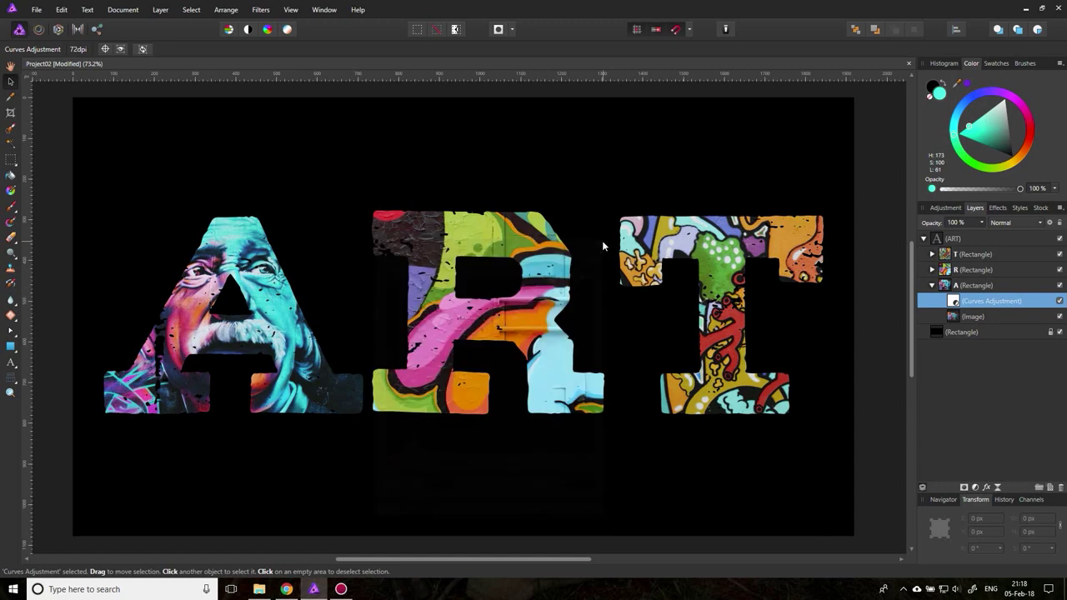
Add Curves to the T's graffiti photo, pulling in black and white points with a midpoint tweak
click(954, 254)
click(931, 254)
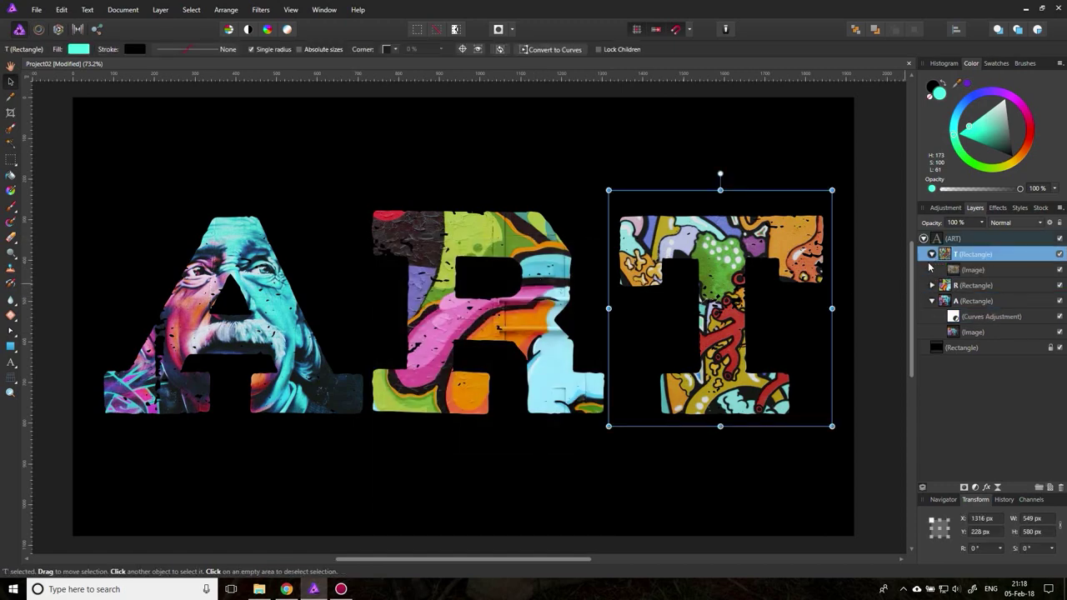
click(955, 270)
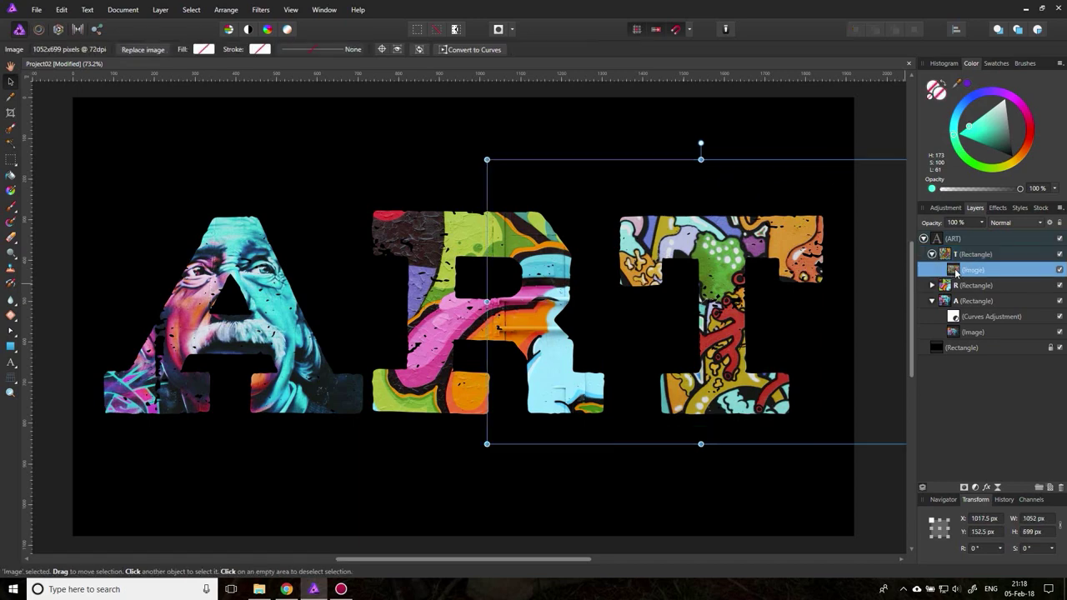
click(976, 488)
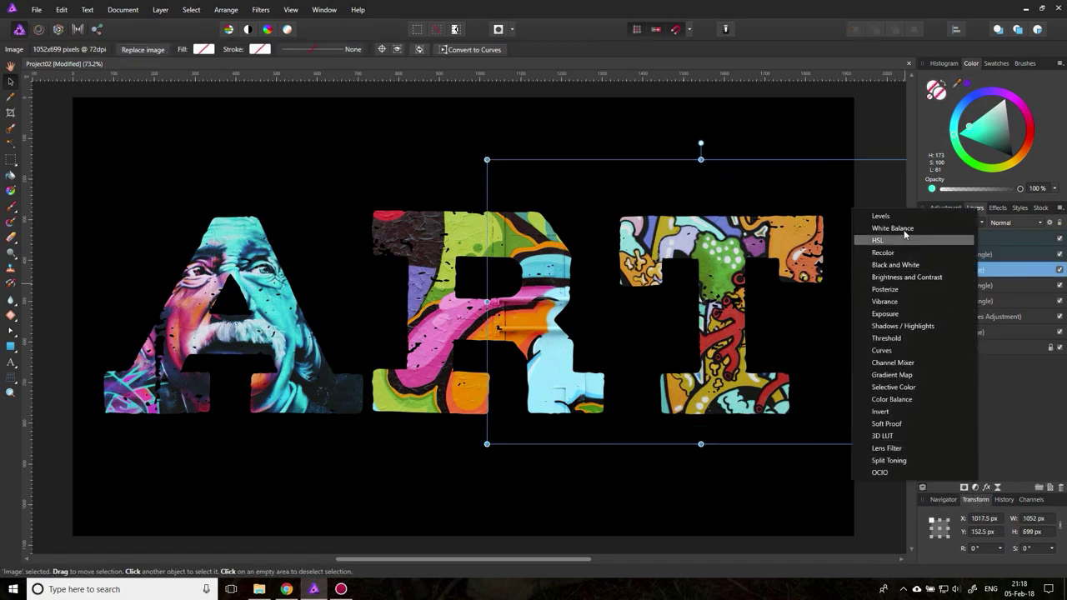
click(898, 350)
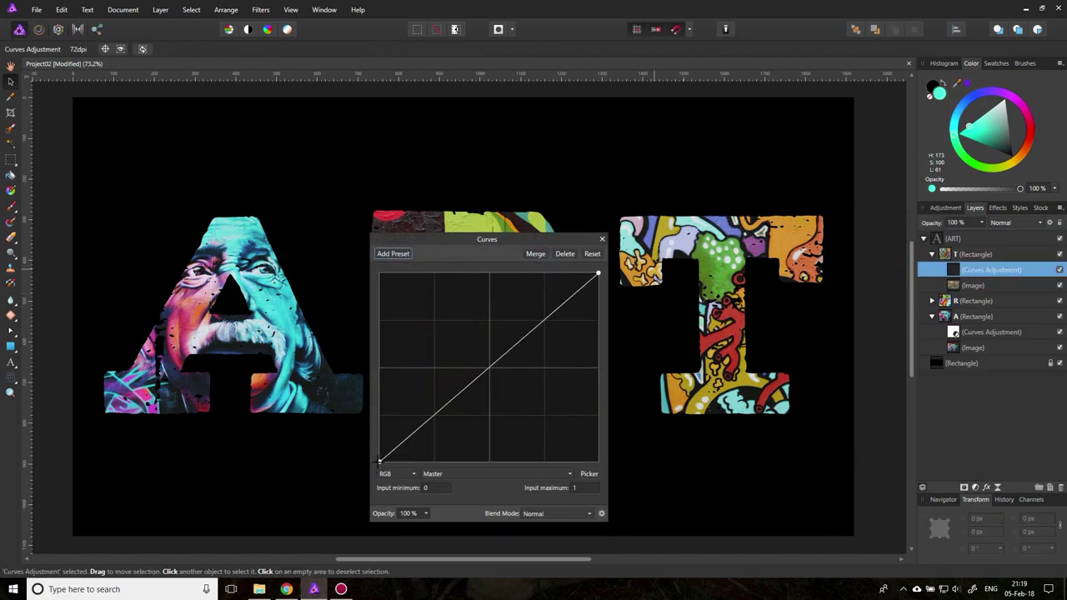
drag(380, 461, 388, 470)
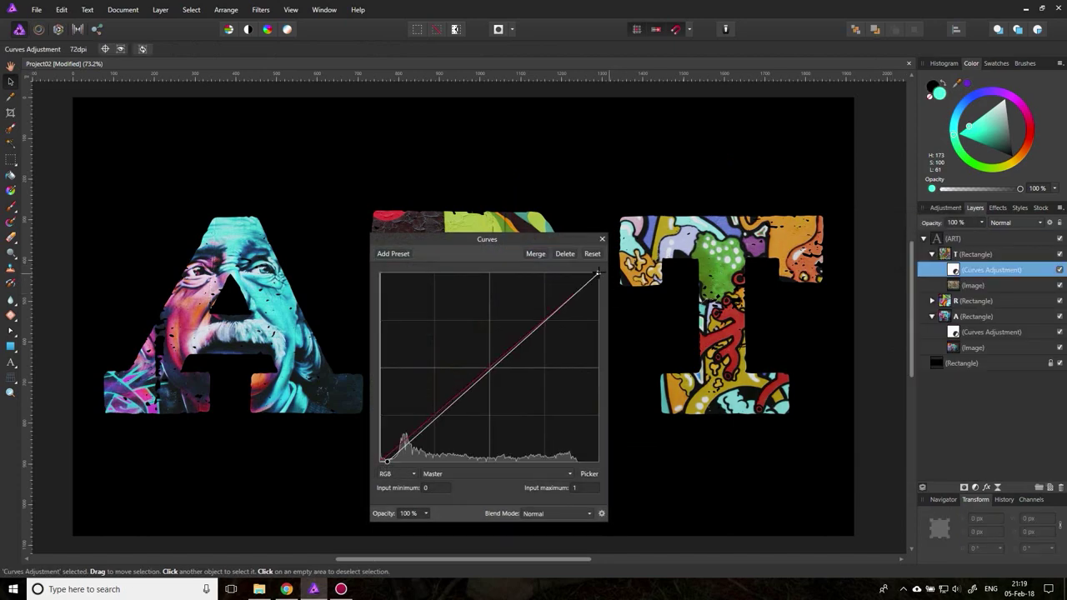
drag(597, 273, 581, 275)
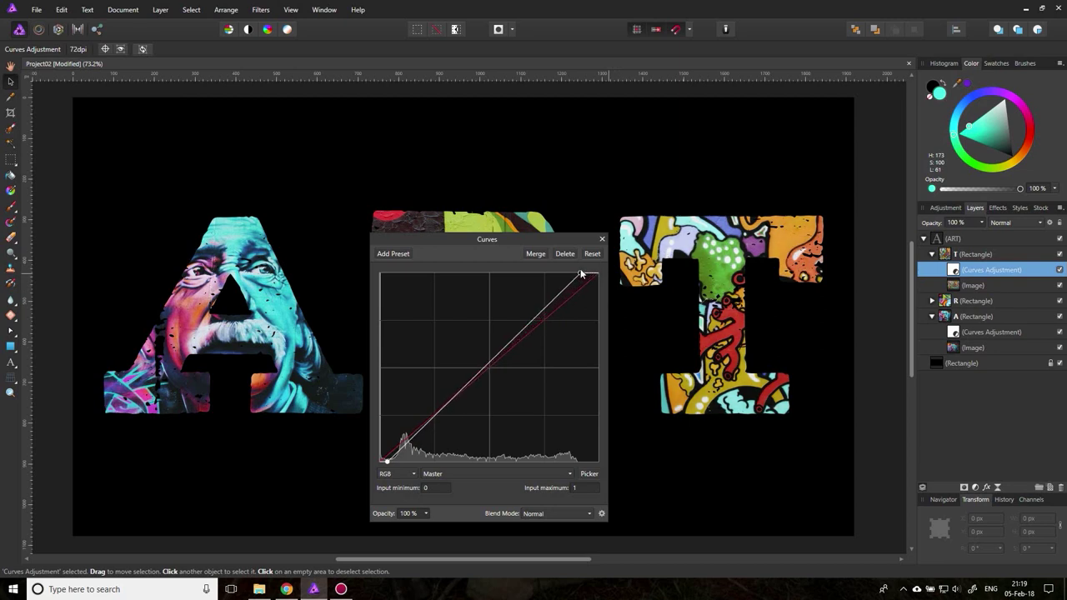
drag(554, 239, 559, 345)
drag(494, 468, 493, 468)
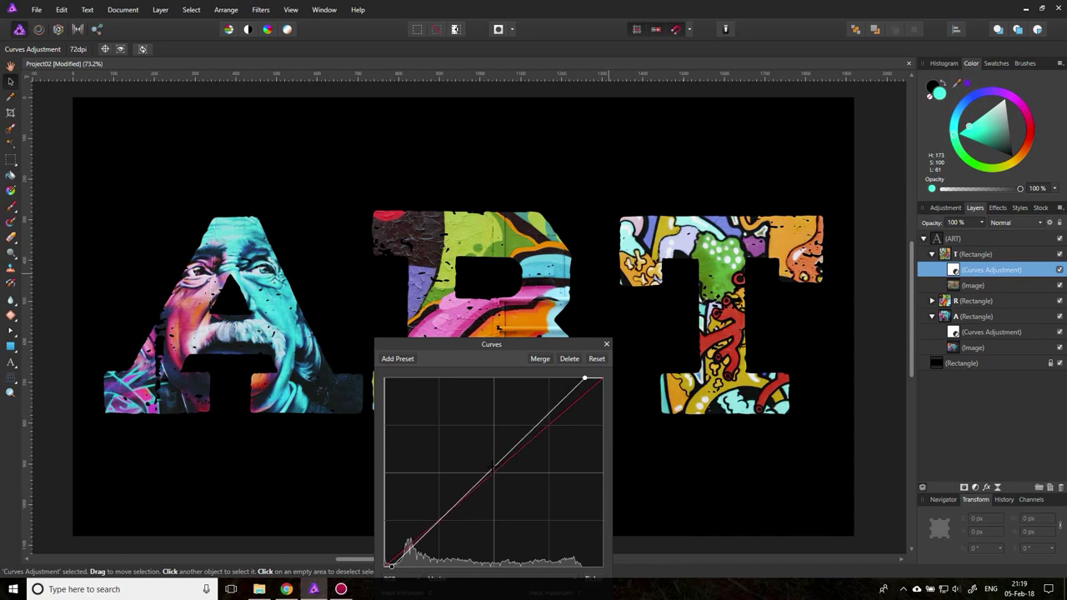
drag(584, 375, 578, 378)
click(606, 345)
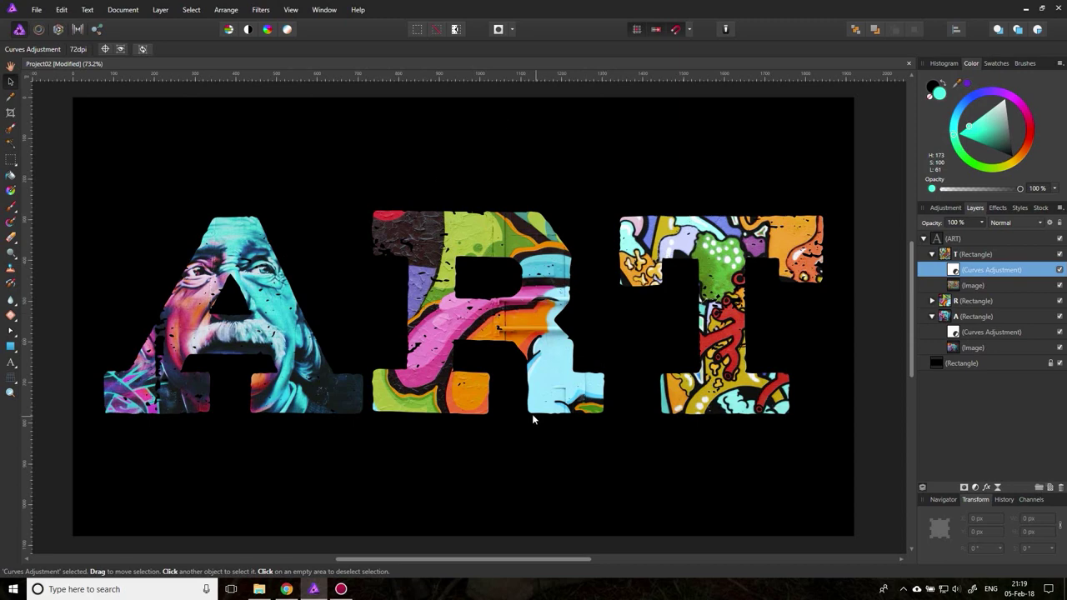
Hide the black background, then Copy Flattened and paste the ART letters as a new Pixel layer
click(923, 239)
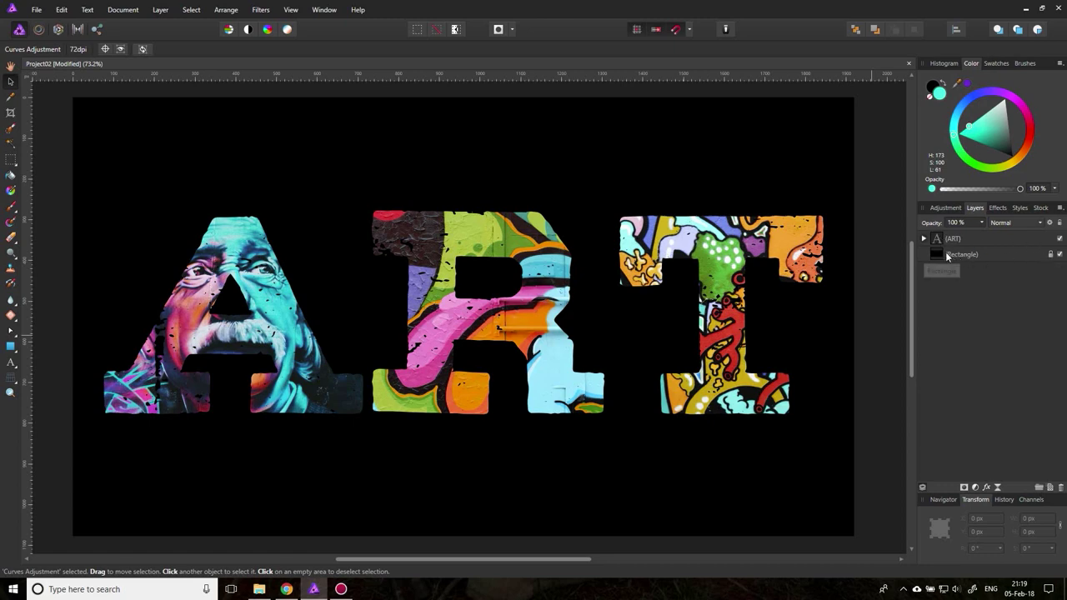
click(1060, 254)
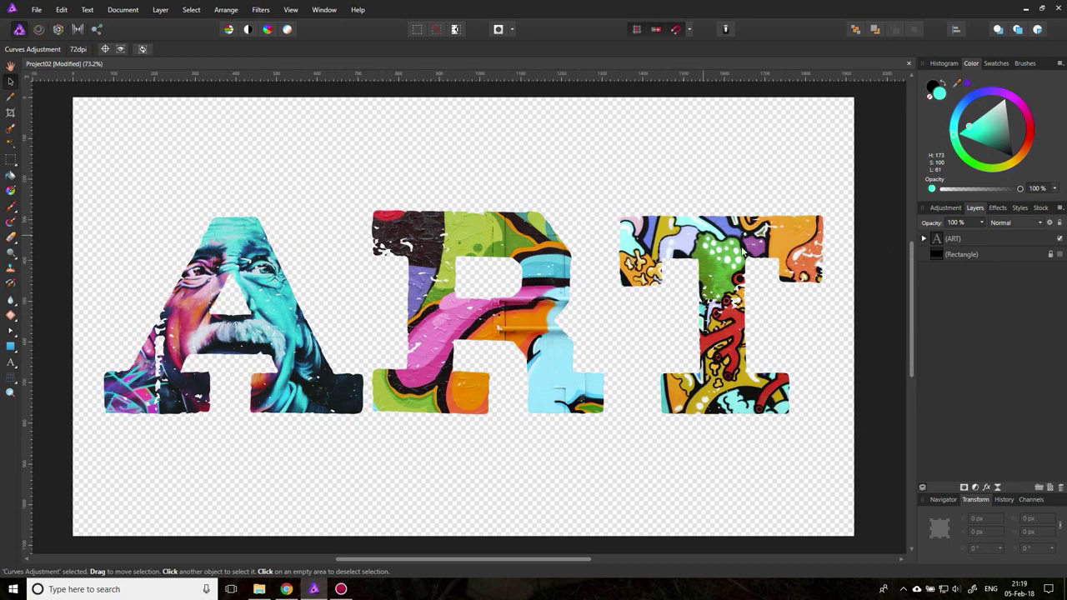
click(63, 10)
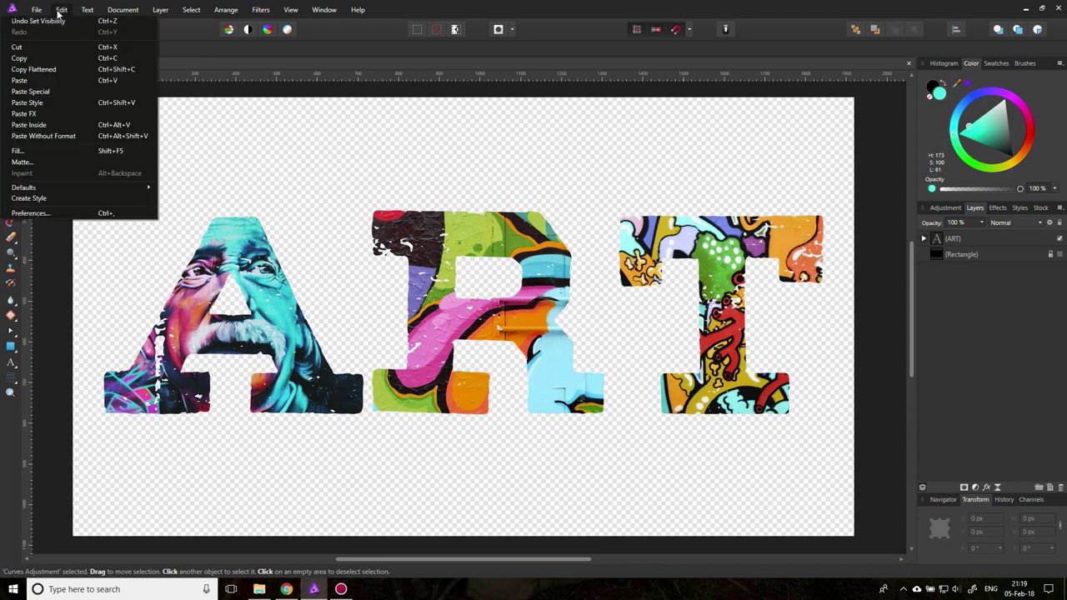
click(74, 69)
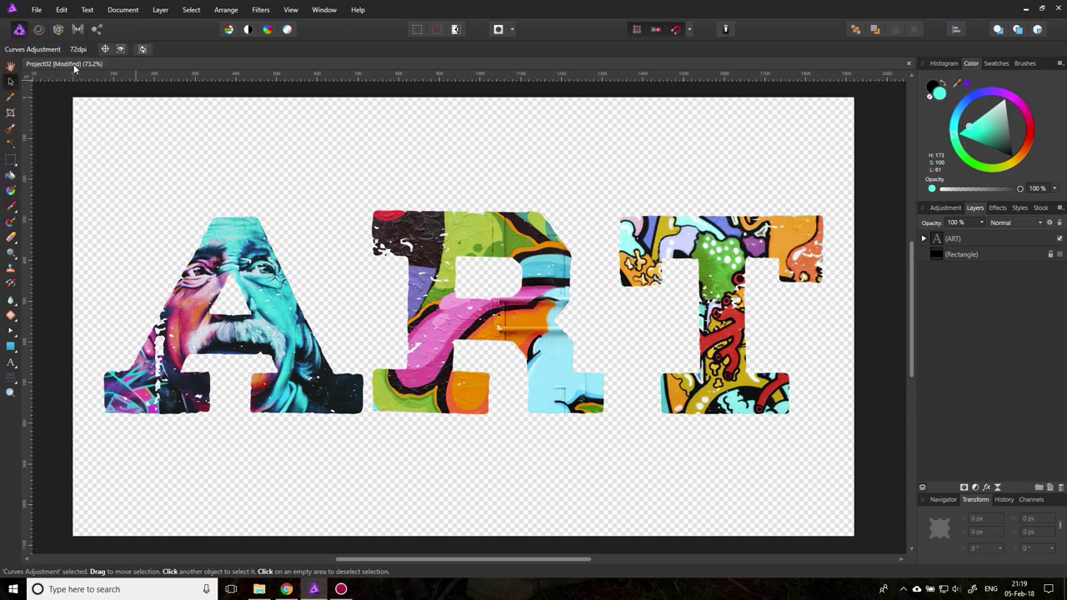
click(64, 10)
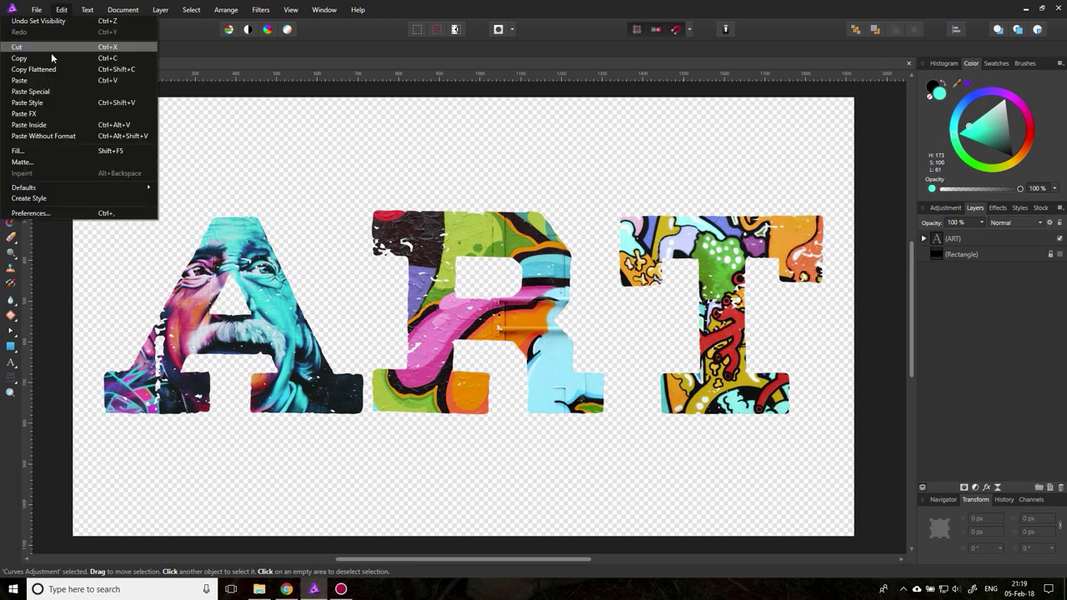
click(45, 84)
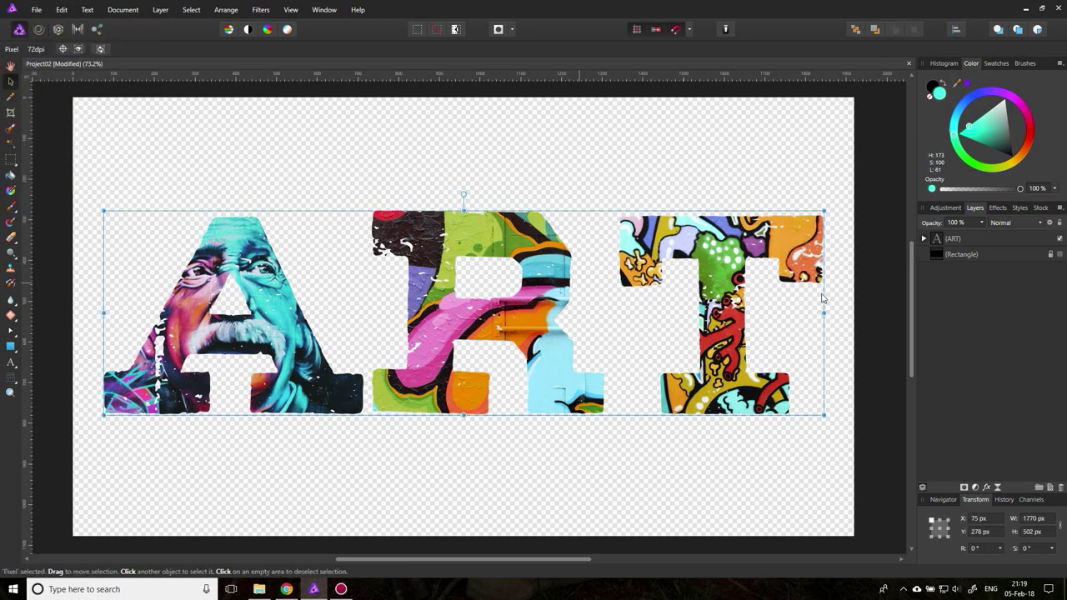
Move the pasted Pixel layer above the ART group in the layer stack
click(925, 239)
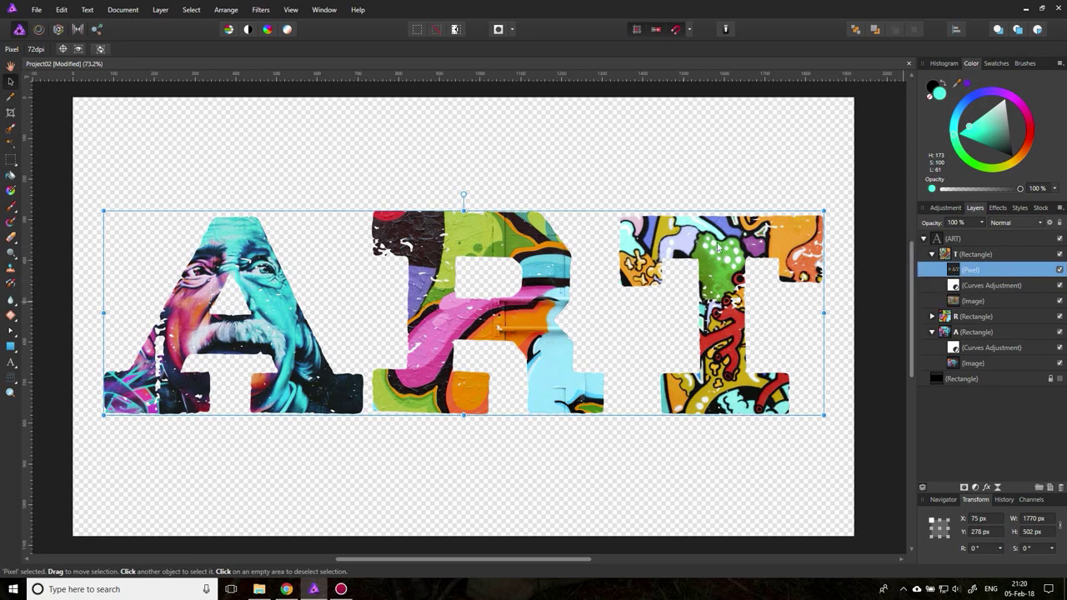
drag(957, 272, 966, 241)
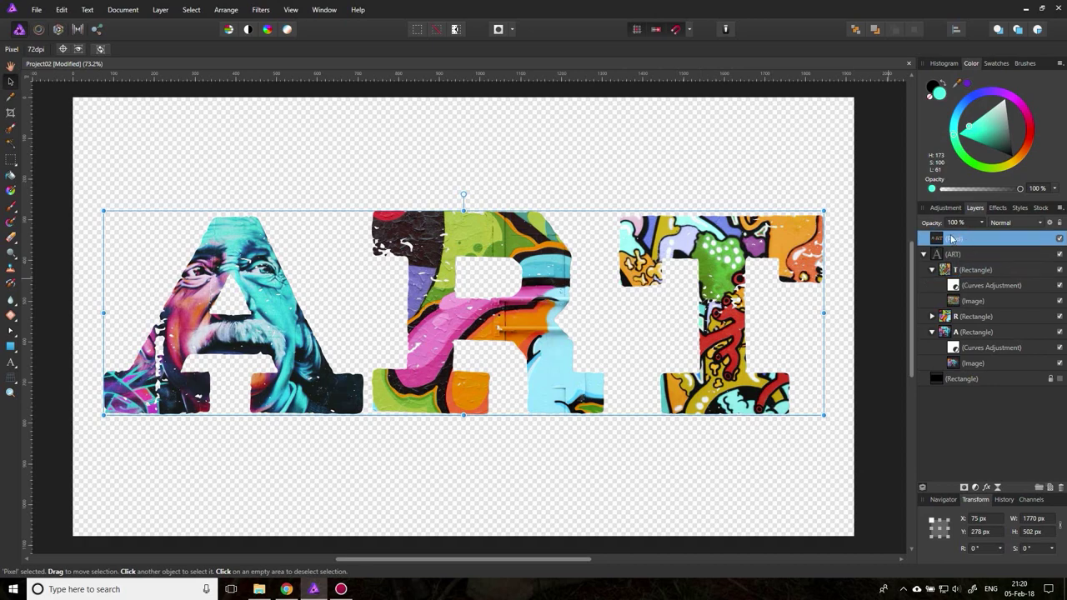
click(923, 254)
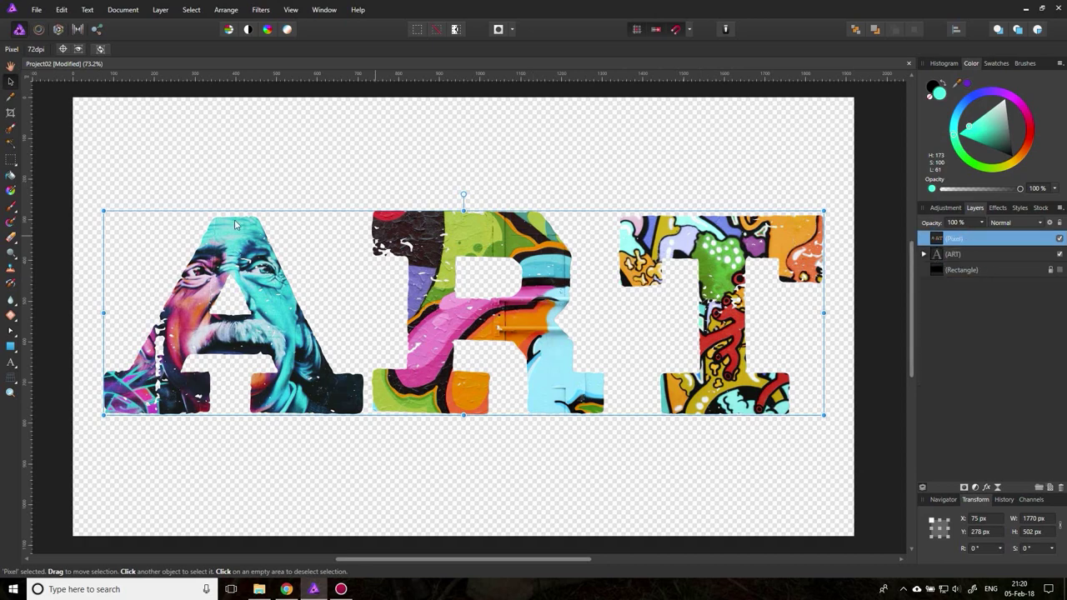
drag(412, 337, 391, 255)
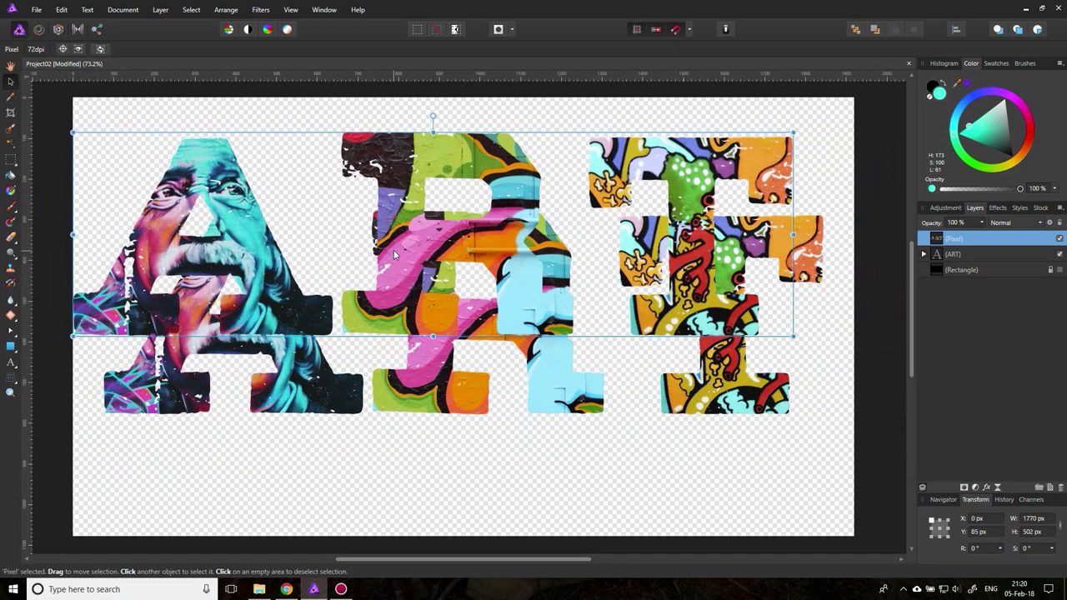
key(ctrl+z)
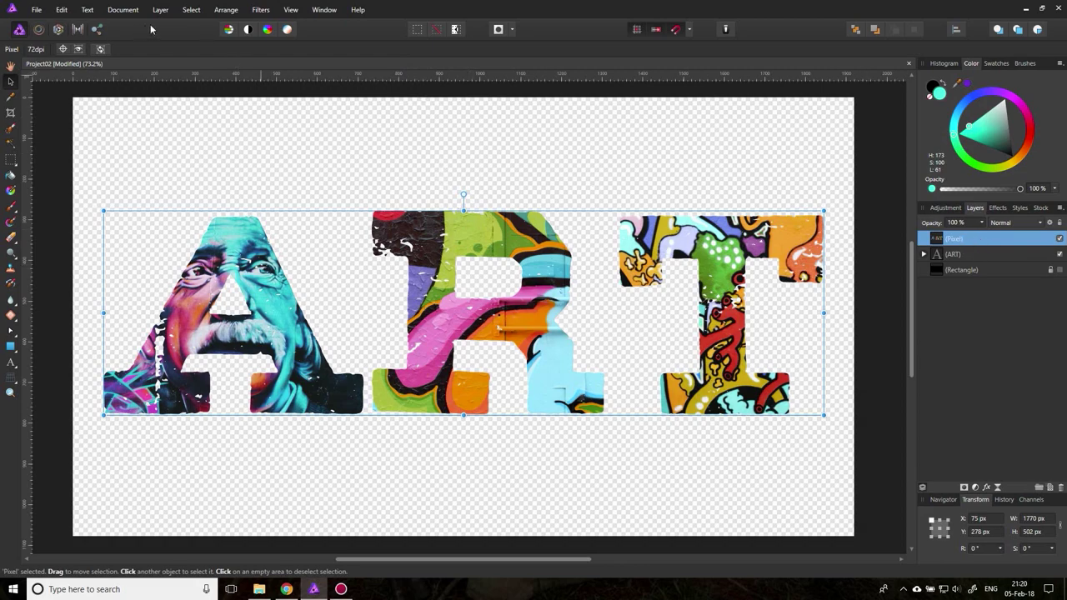
Flip the Pixel copy vertically and drag it directly beneath the ART letters as a mirror
click(227, 12)
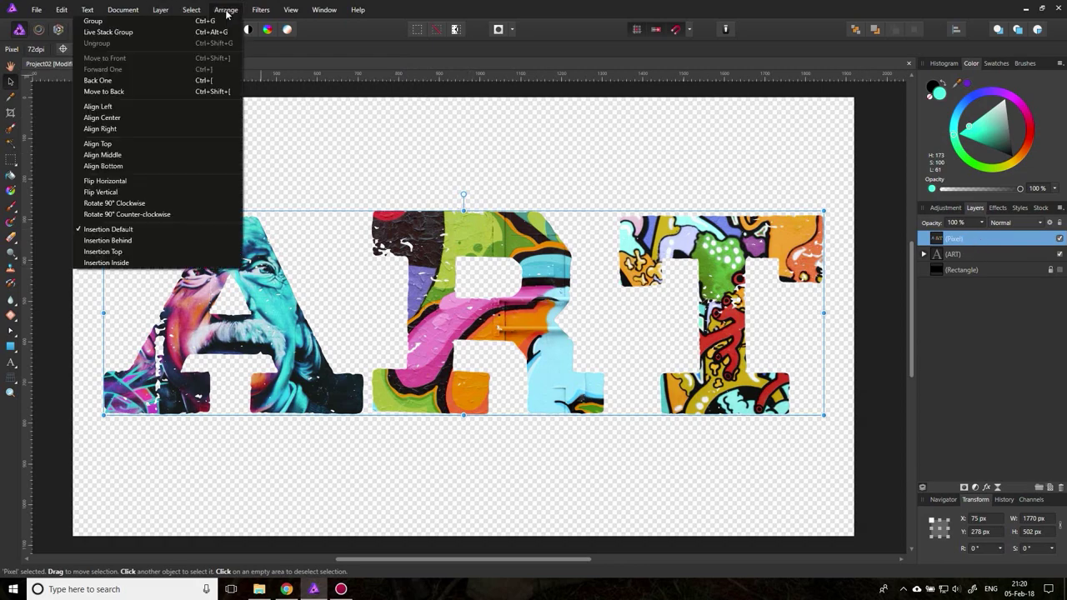
click(133, 192)
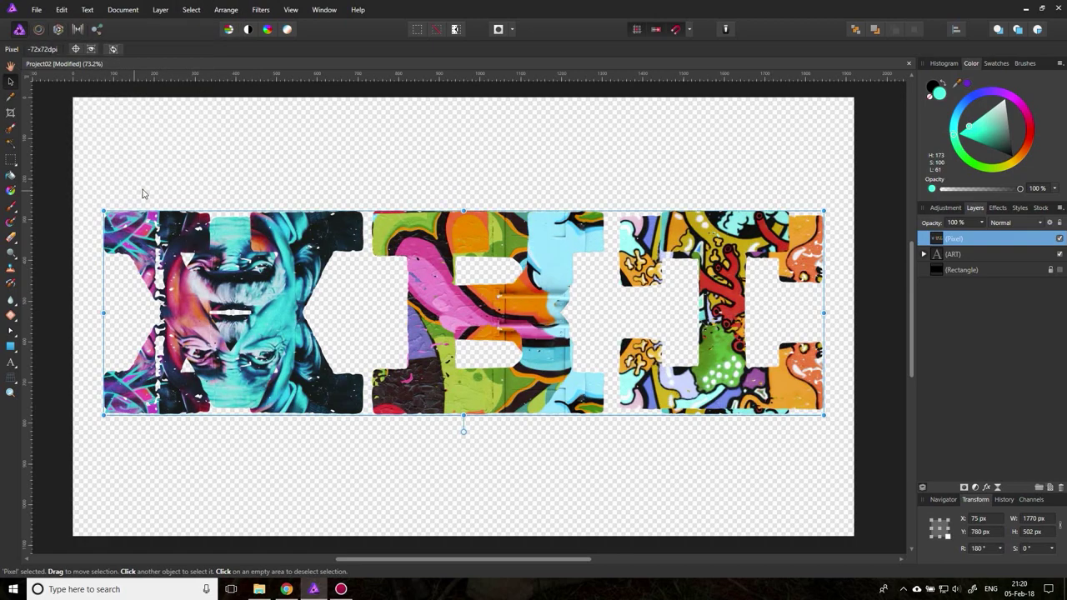
drag(476, 227, 454, 433)
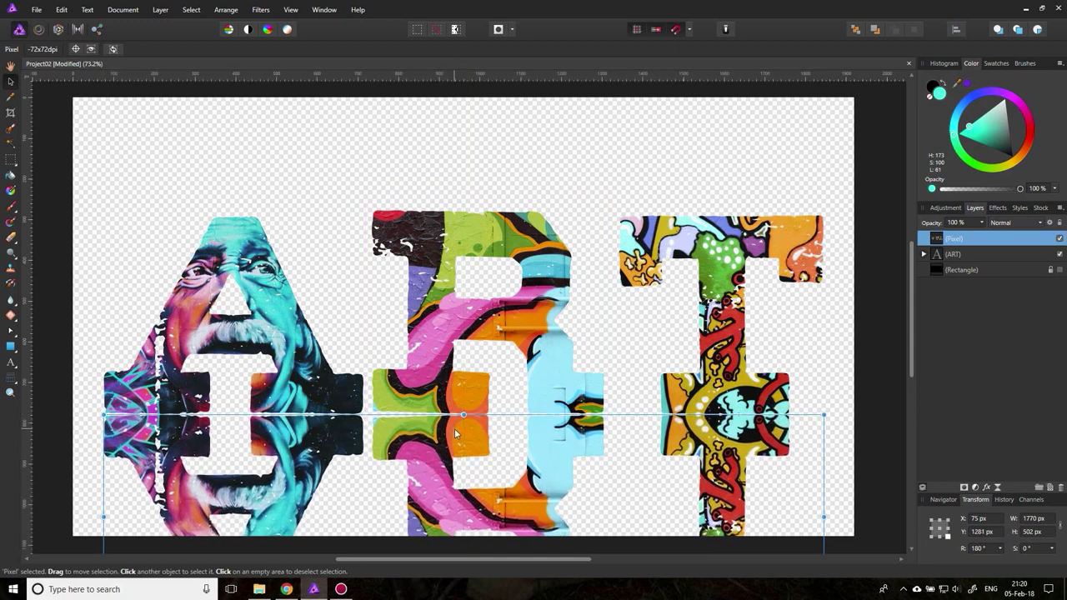
Move the ART letters and their reflection up together, show the black background, and deselect
click(1001, 253)
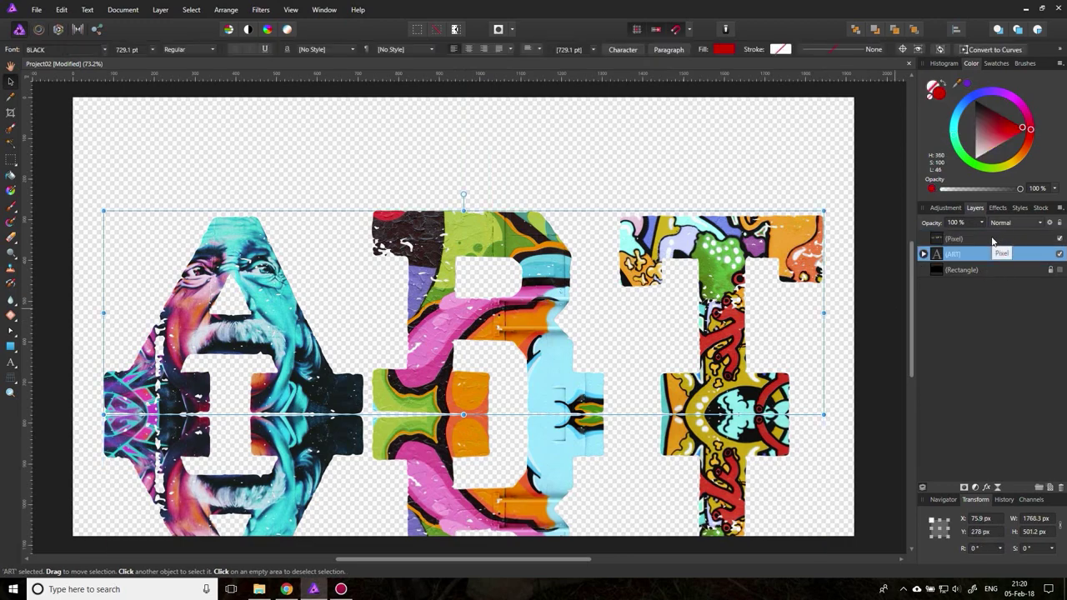
shift+click(993, 242)
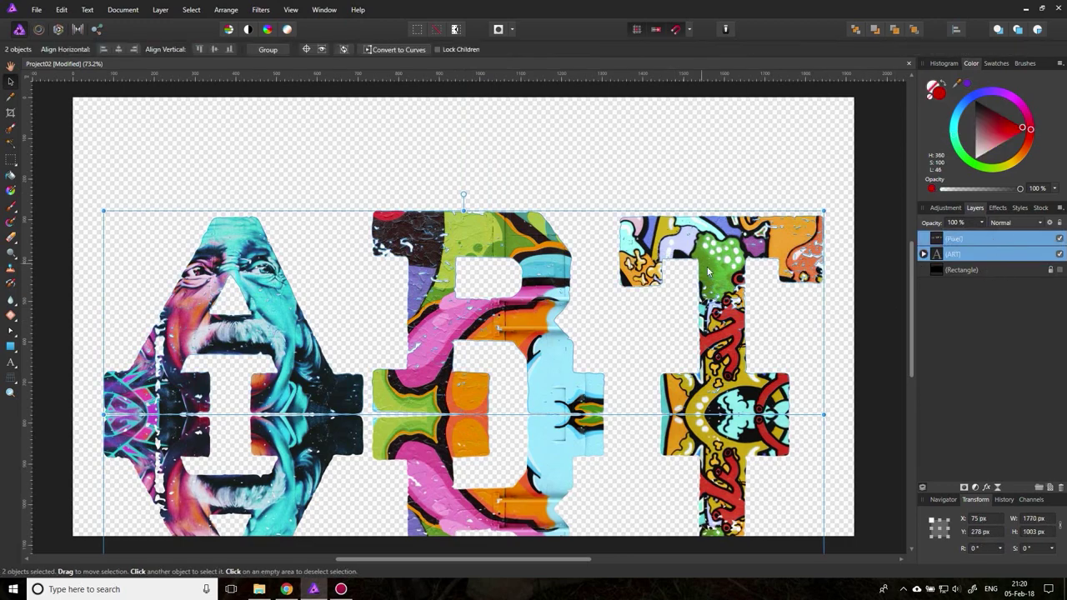
drag(708, 272, 703, 172)
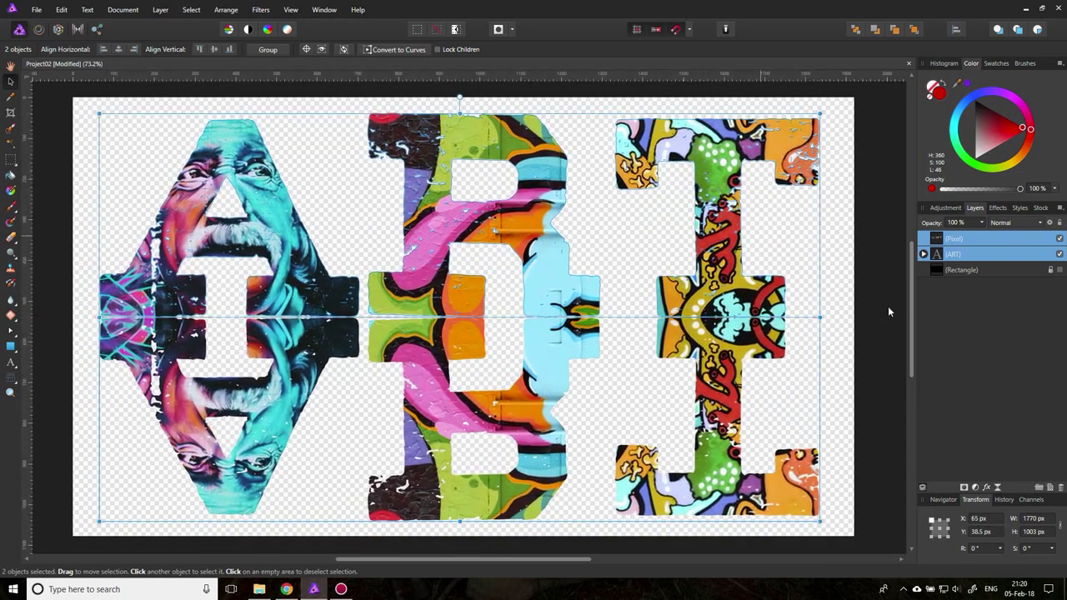
click(1062, 271)
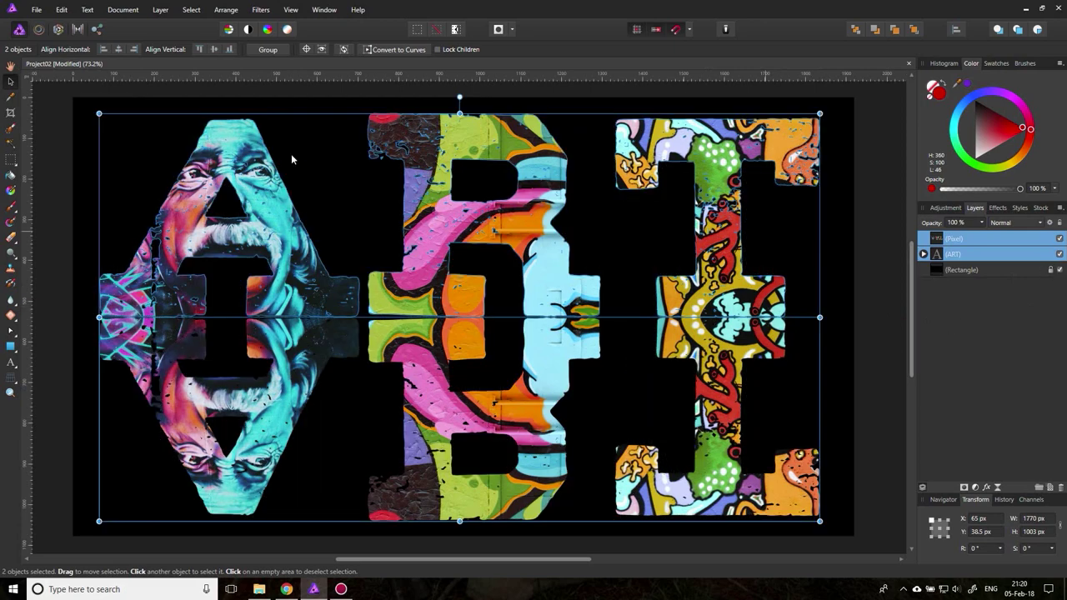
click(56, 159)
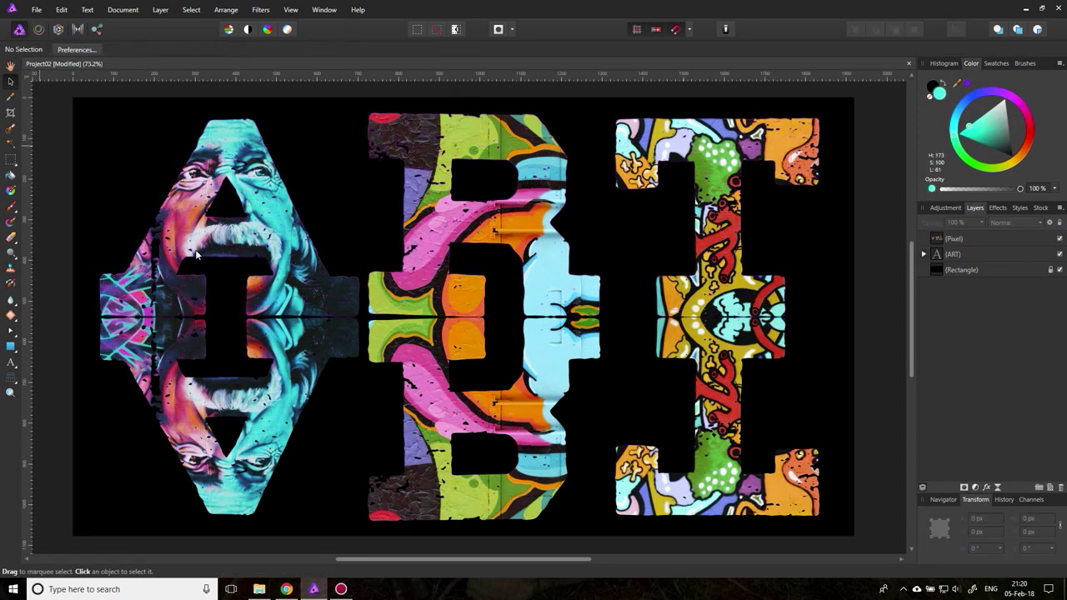
Set the Pixel reflection layer's opacity to 50%
click(965, 239)
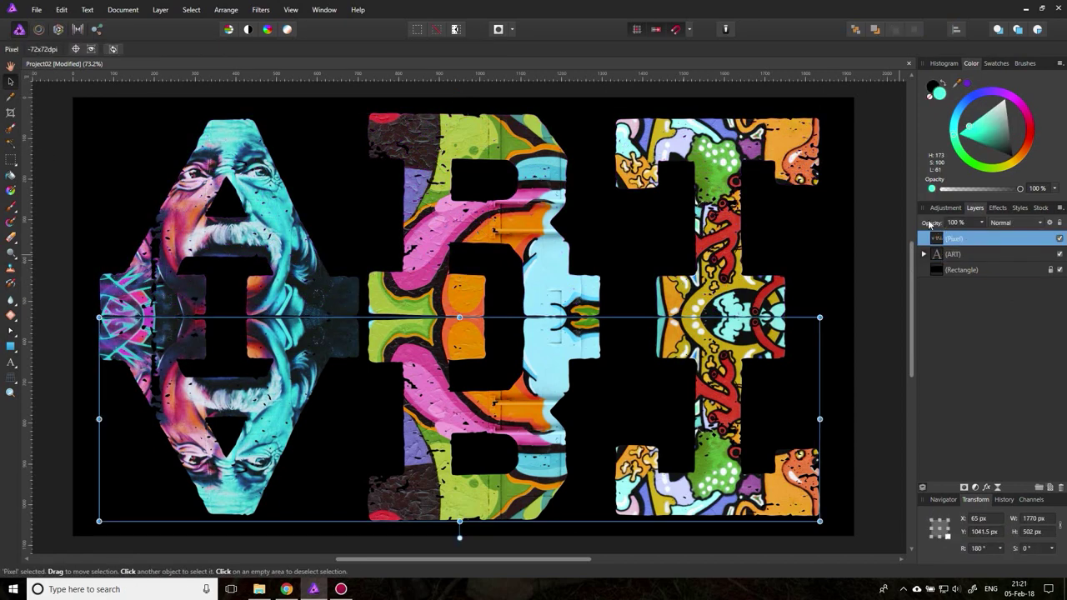
click(981, 224)
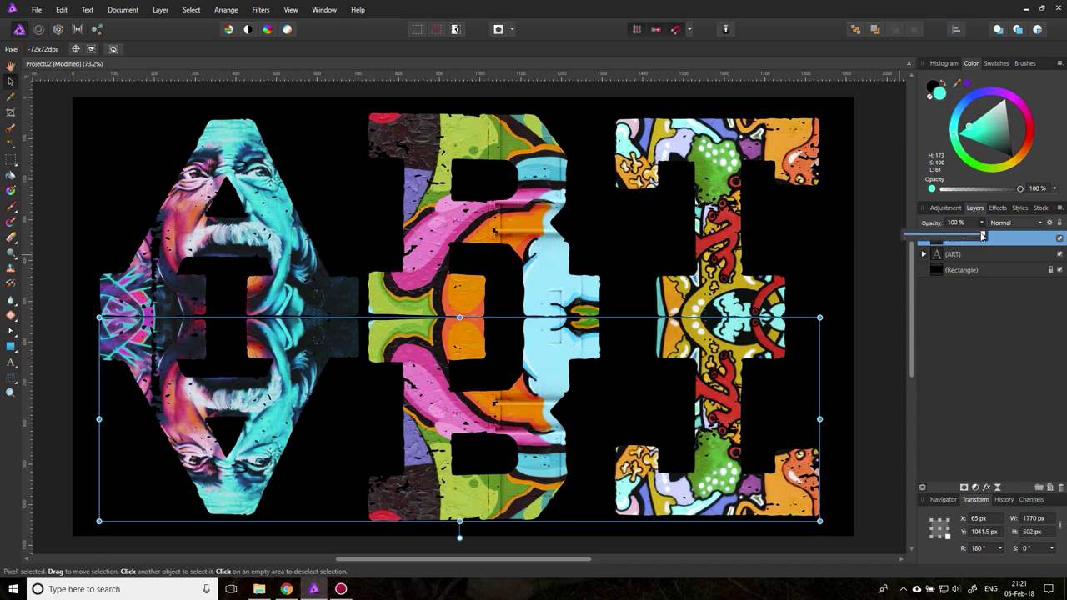
drag(982, 237, 929, 247)
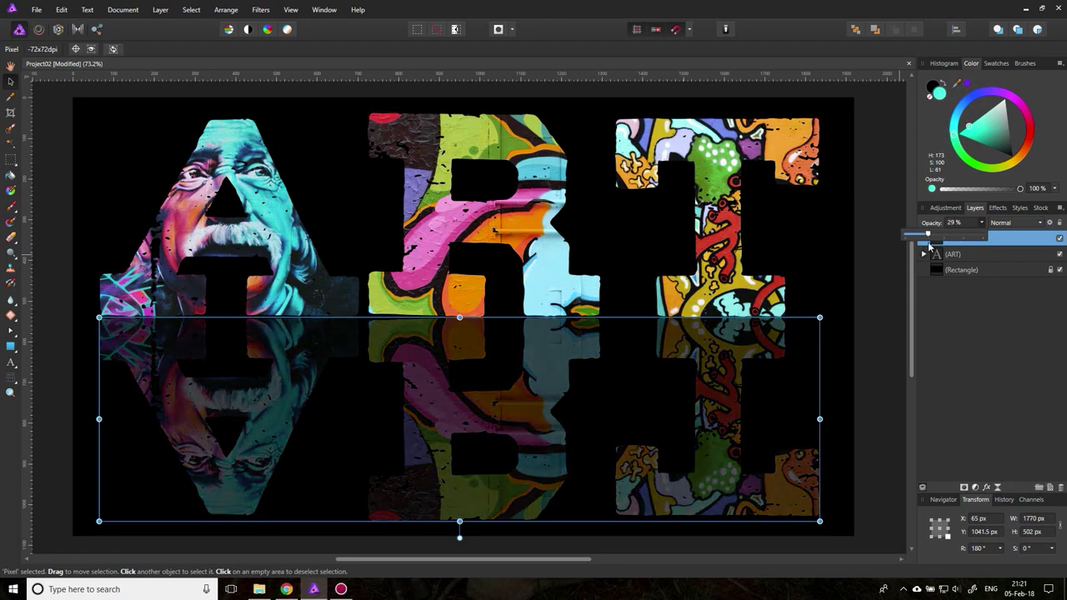
drag(929, 247, 944, 247)
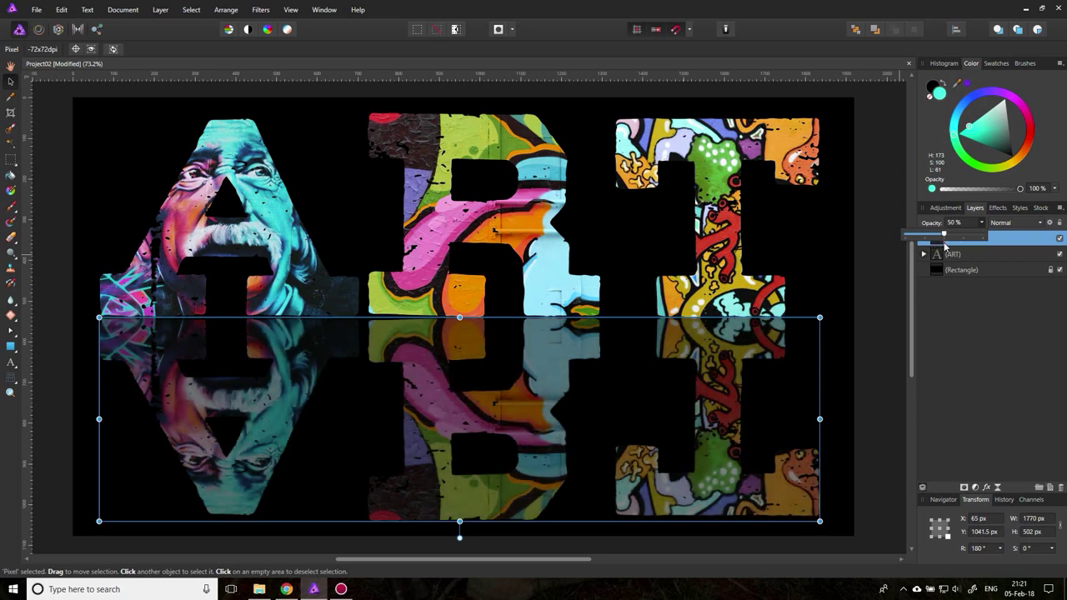
click(981, 225)
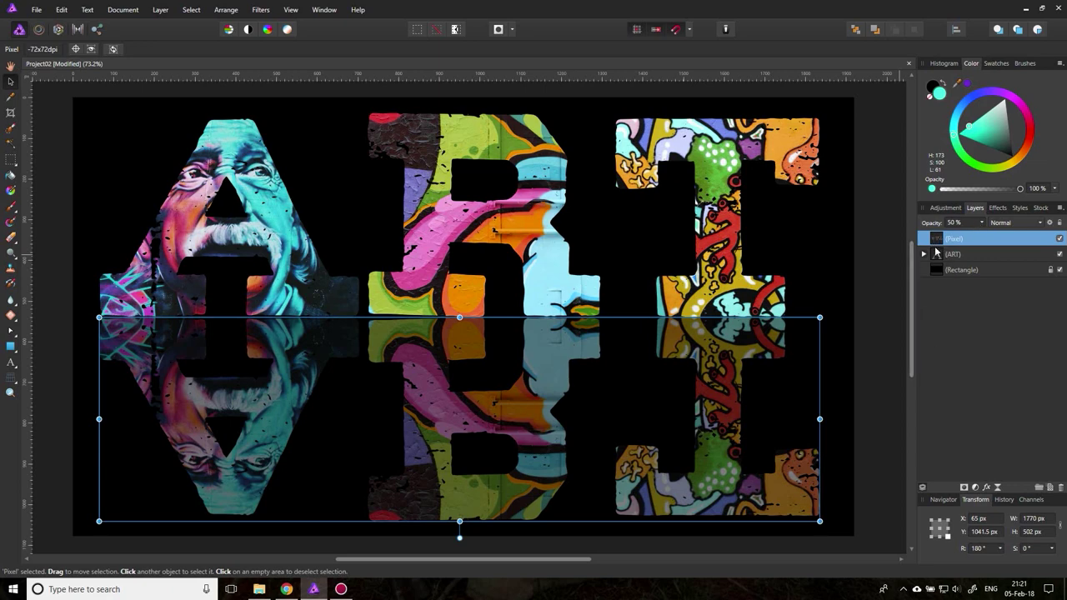
Add a mask to the Pixel reflection layer and target that mask for painting
click(963, 489)
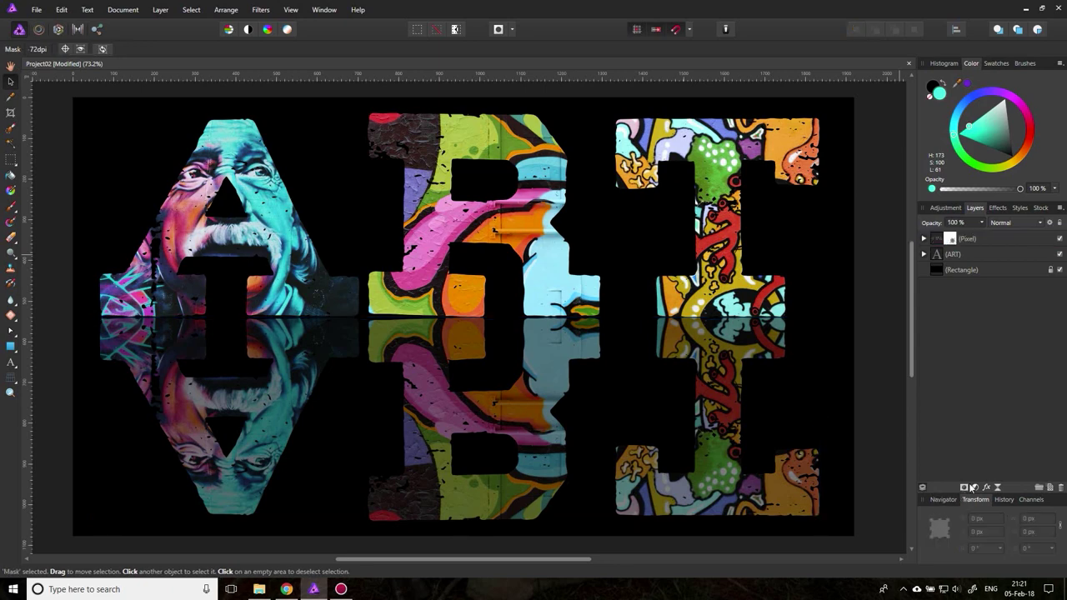
click(924, 239)
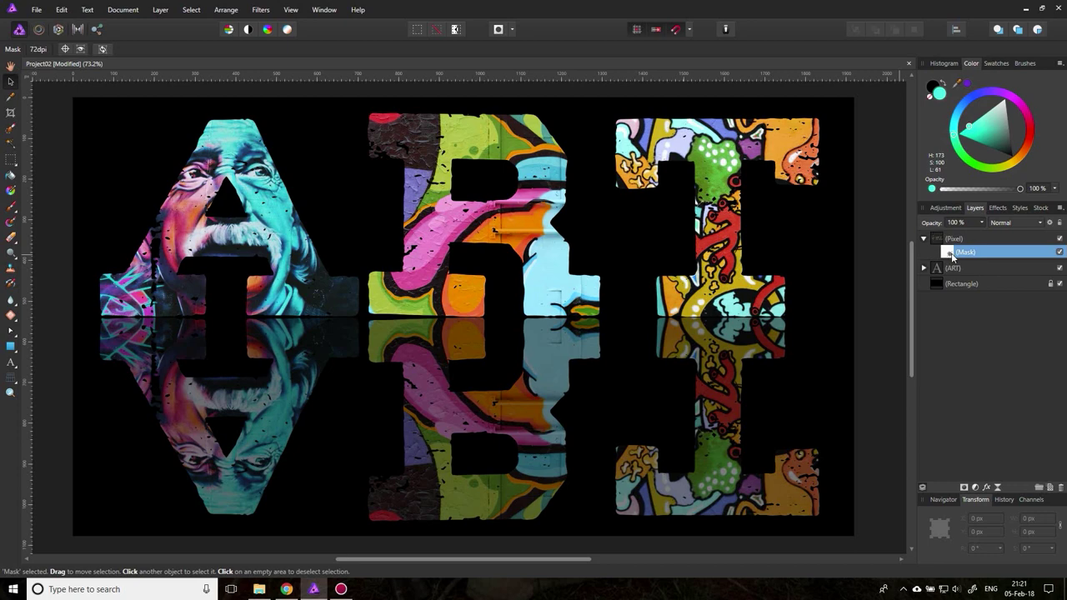
click(977, 240)
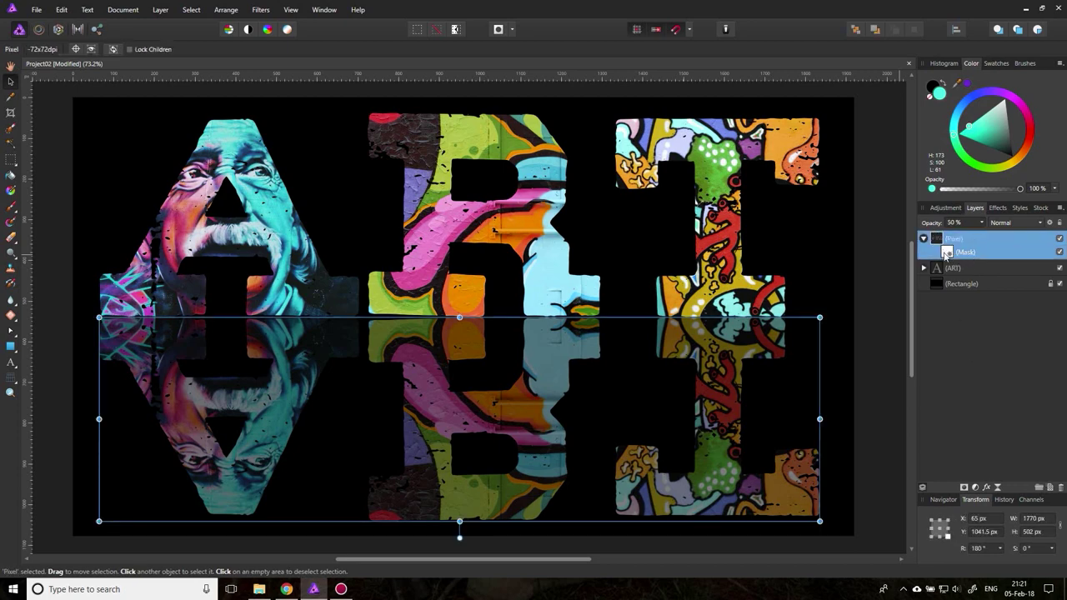
click(946, 252)
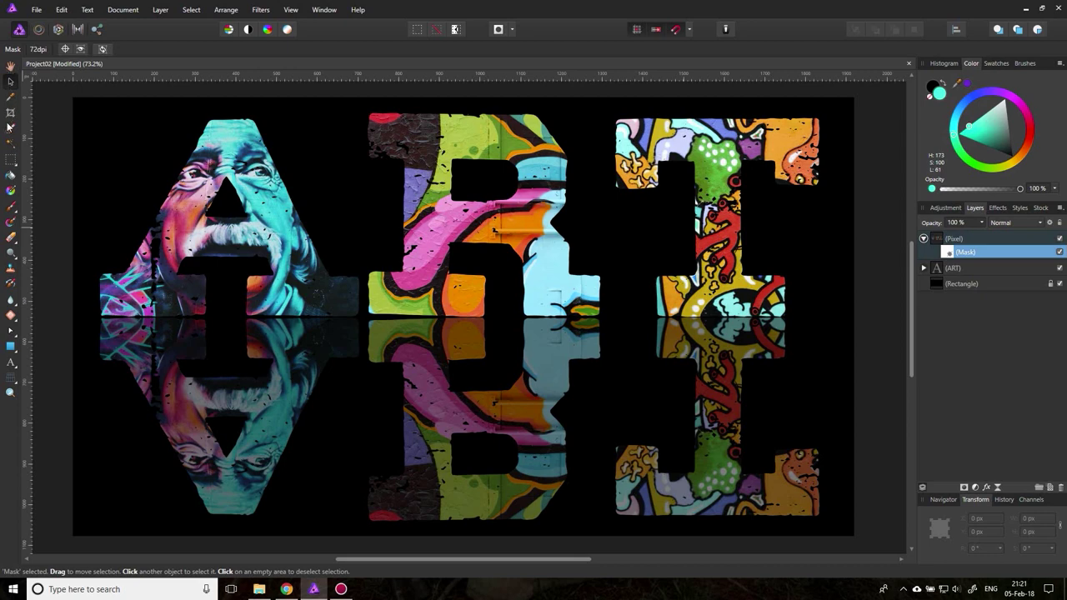
Paint black with a soft brush on the mask to fade the reflection's lower part under A and T
click(11, 209)
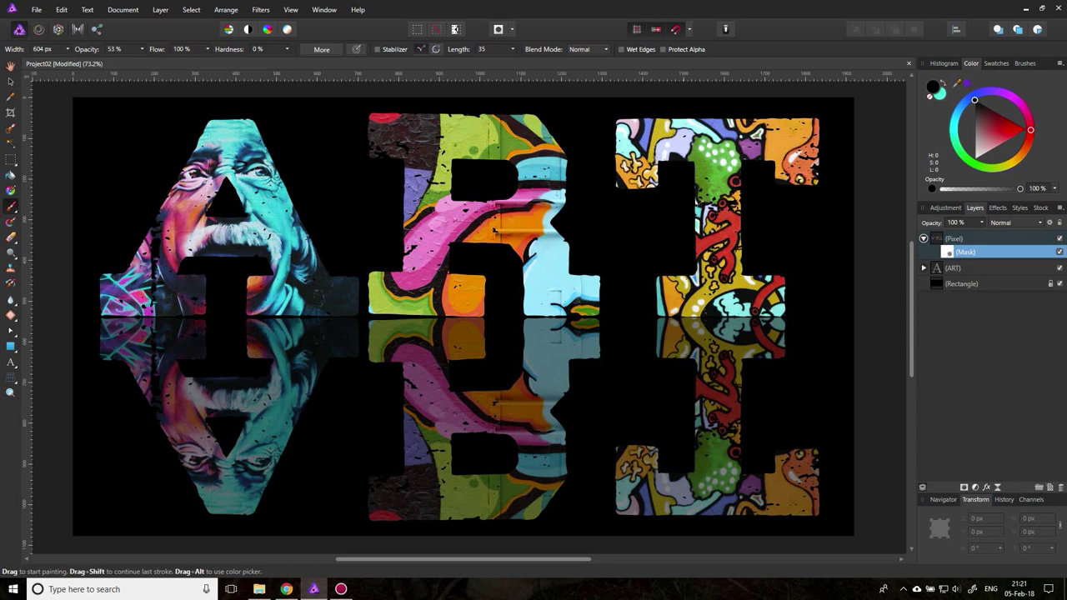
mouse_move(533, 425)
mouse_down()
mouse_move(521, 379)
mouse_move(467, 363)
mouse_move(413, 367)
mouse_move(433, 392)
mouse_move(417, 350)
mouse_move(450, 458)
mouse_move(425, 375)
mouse_move(401, 338)
mouse_move(191, 417)
mouse_move(184, 433)
mouse_move(196, 470)
mouse_move(192, 442)
mouse_move(250, 466)
mouse_move(400, 491)
mouse_move(791, 484)
mouse_move(500, 408)
mouse_move(717, 413)
mouse_move(233, 487)
mouse_move(242, 496)
mouse_move(208, 425)
mouse_move(692, 488)
mouse_move(234, 508)
mouse_move(787, 484)
mouse_move(441, 454)
mouse_move(533, 420)
mouse_move(463, 430)
mouse_move(717, 384)
mouse_move(707, 377)
mouse_up()
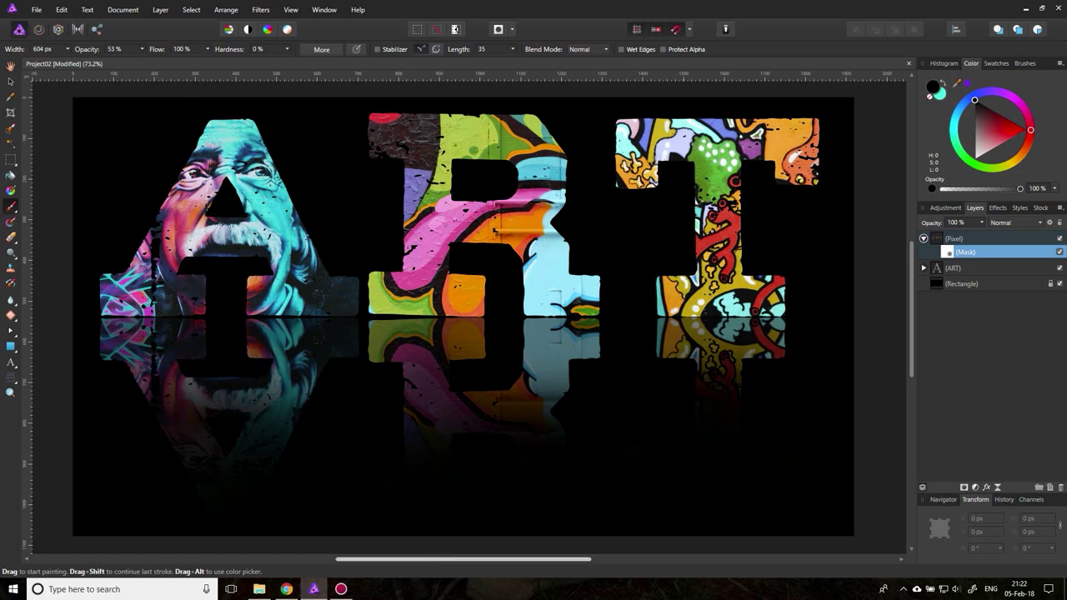
drag(300, 417, 194, 398)
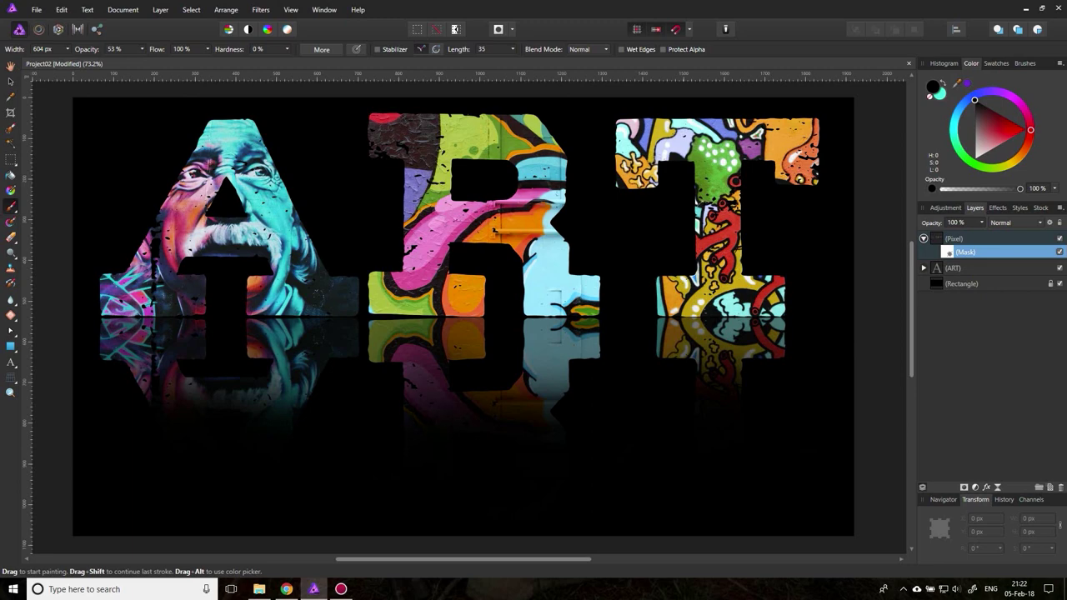
drag(566, 393, 554, 379)
click(11, 80)
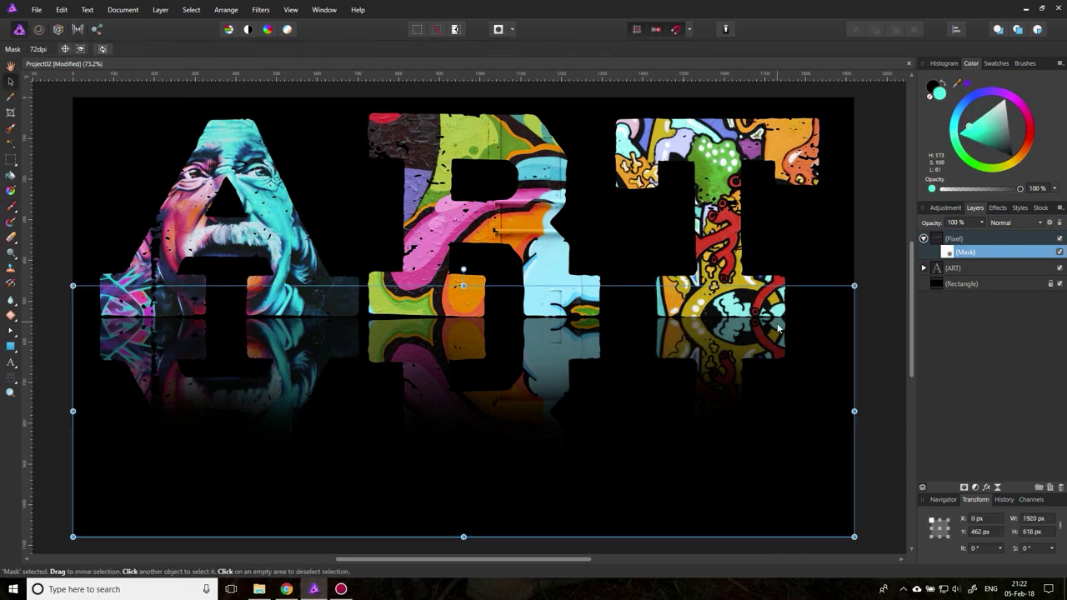
Lower the Pixel reflection layer's opacity to 19%, then deselect it
click(953, 239)
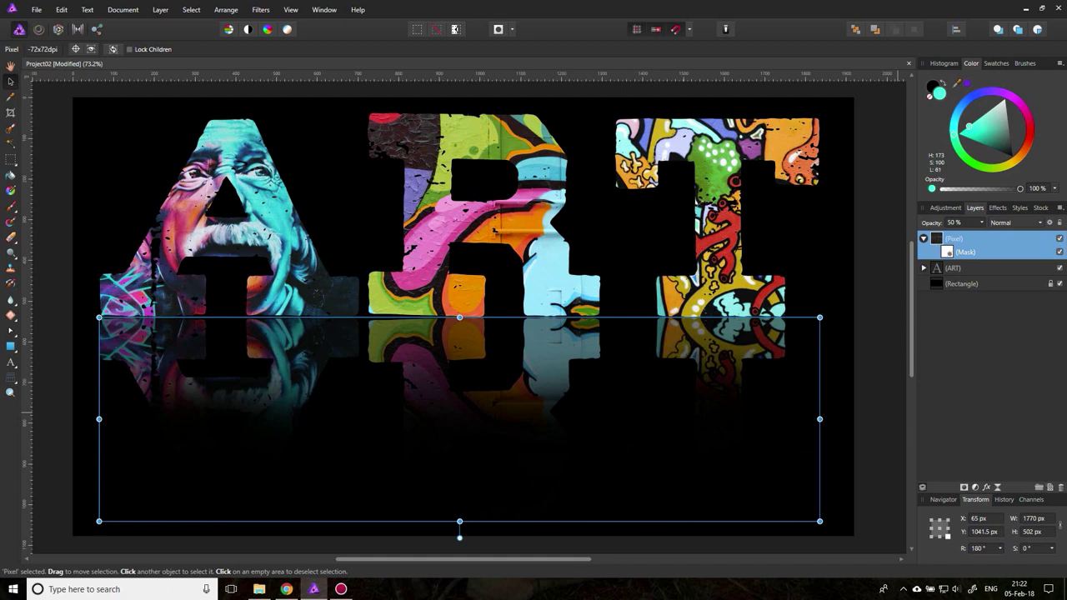
click(984, 233)
mouse_move(982, 234)
mouse_down()
mouse_move(1005, 234)
mouse_move(951, 235)
mouse_move(964, 234)
mouse_up()
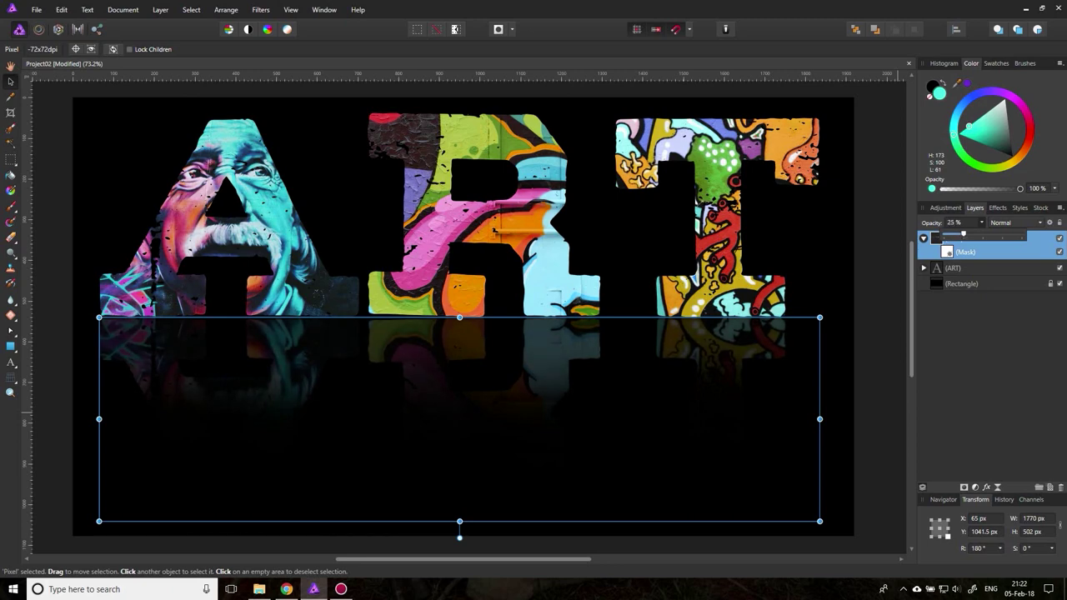
key(ctrl+d)
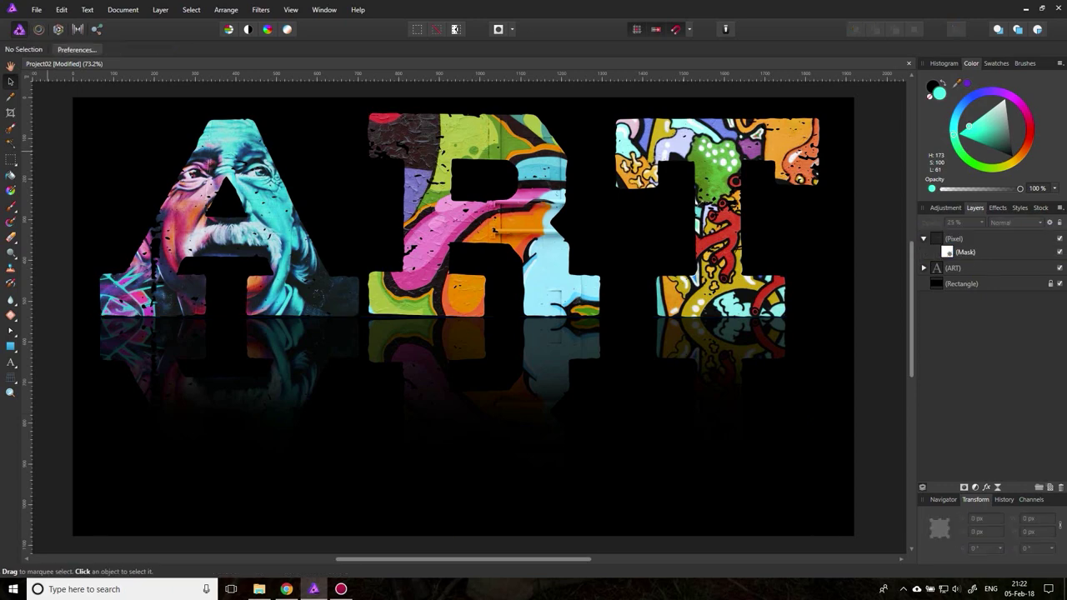
click(946, 242)
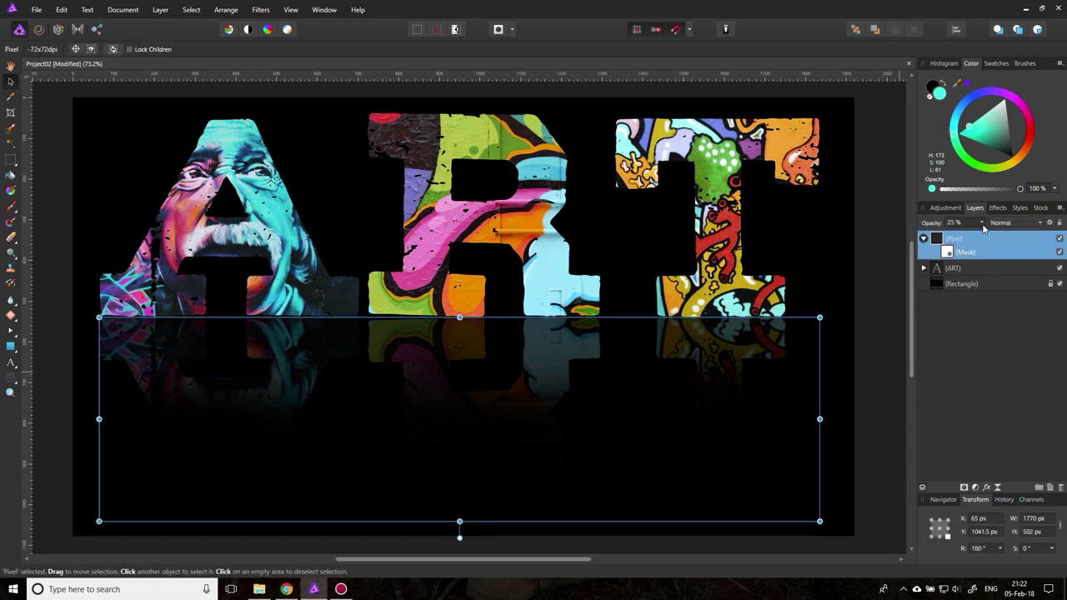
drag(984, 239, 978, 238)
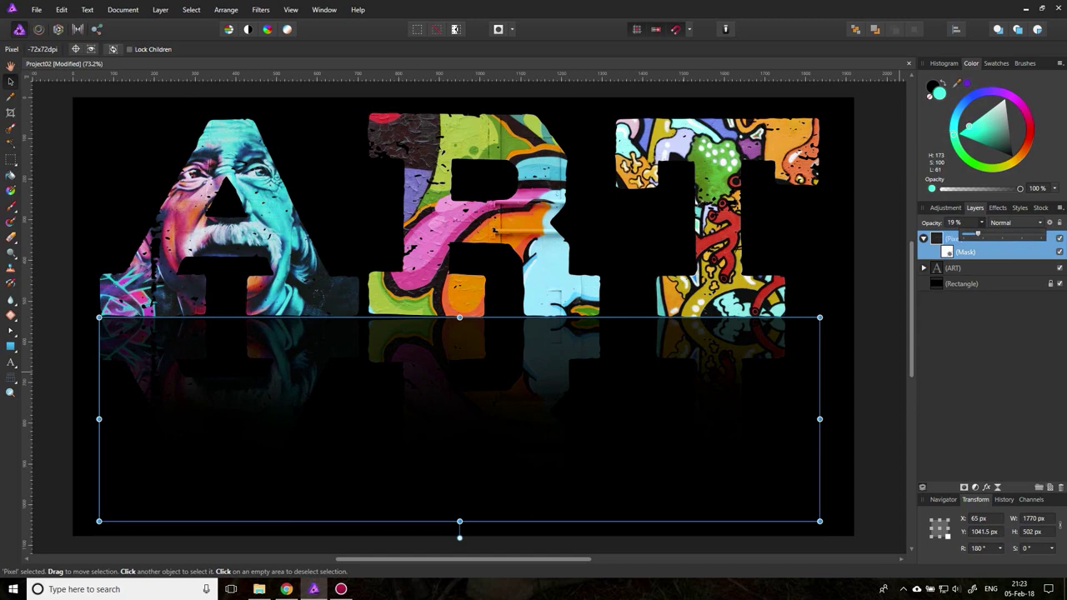
key(ctrl+d)
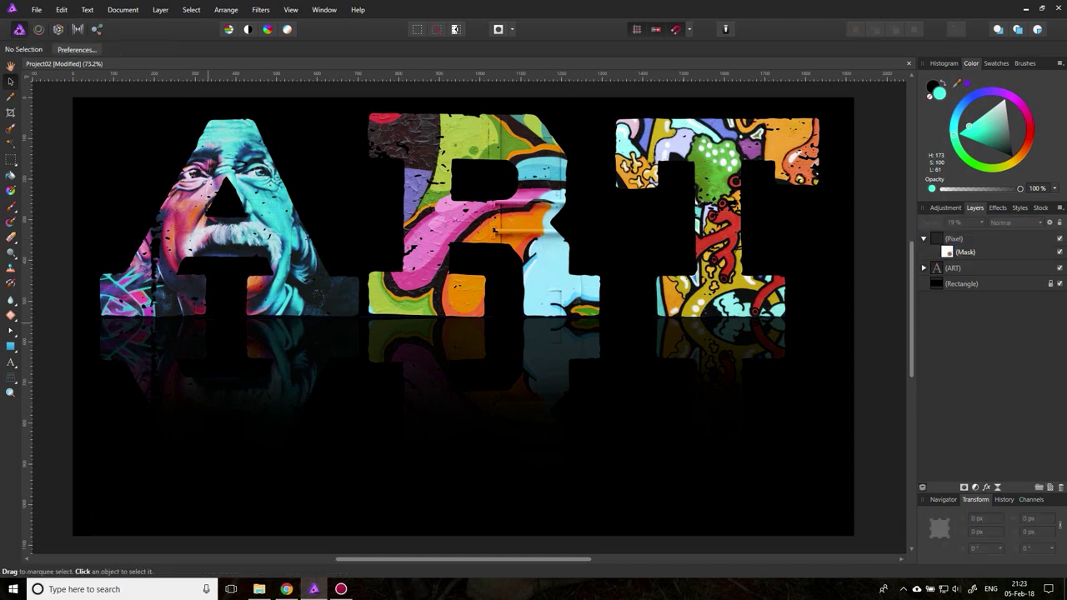
Select the Pixel and ART layers, drag them down to the canvas centre, and deselect
click(923, 239)
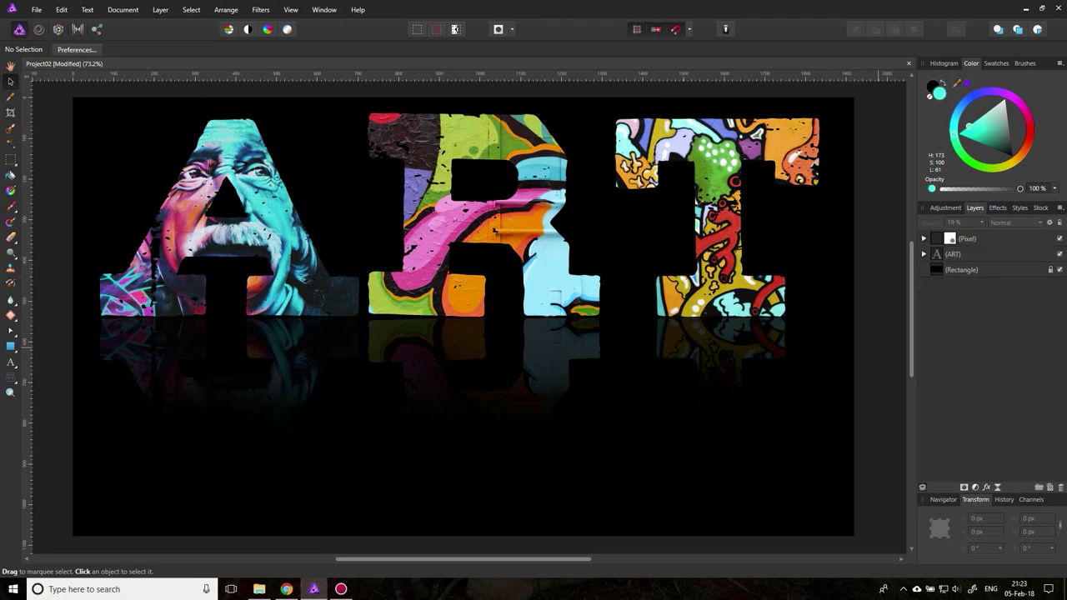
click(985, 240)
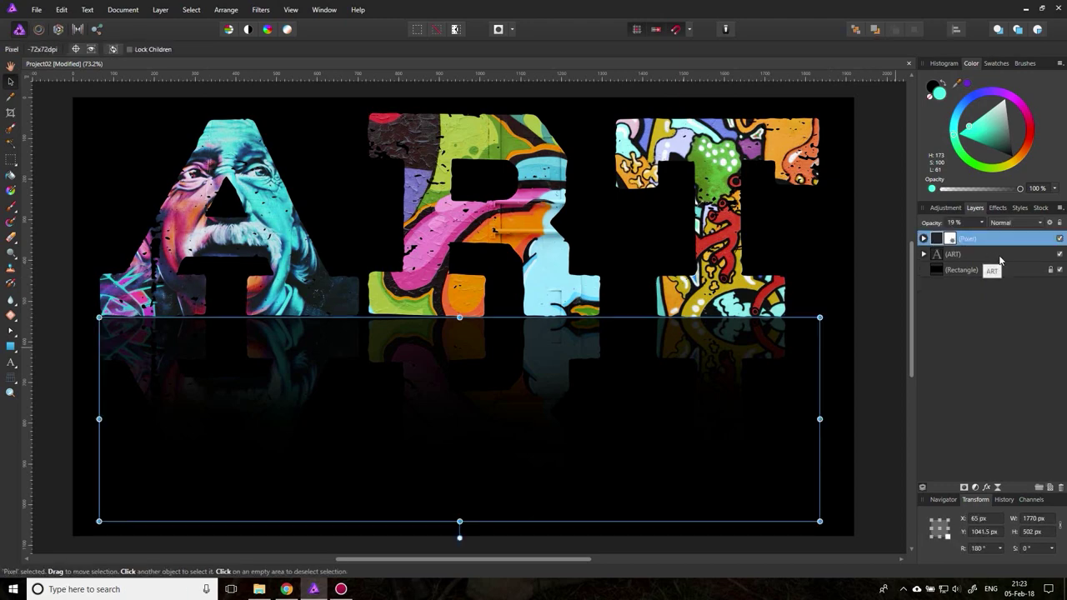
shift+click(992, 254)
drag(459, 250, 495, 292)
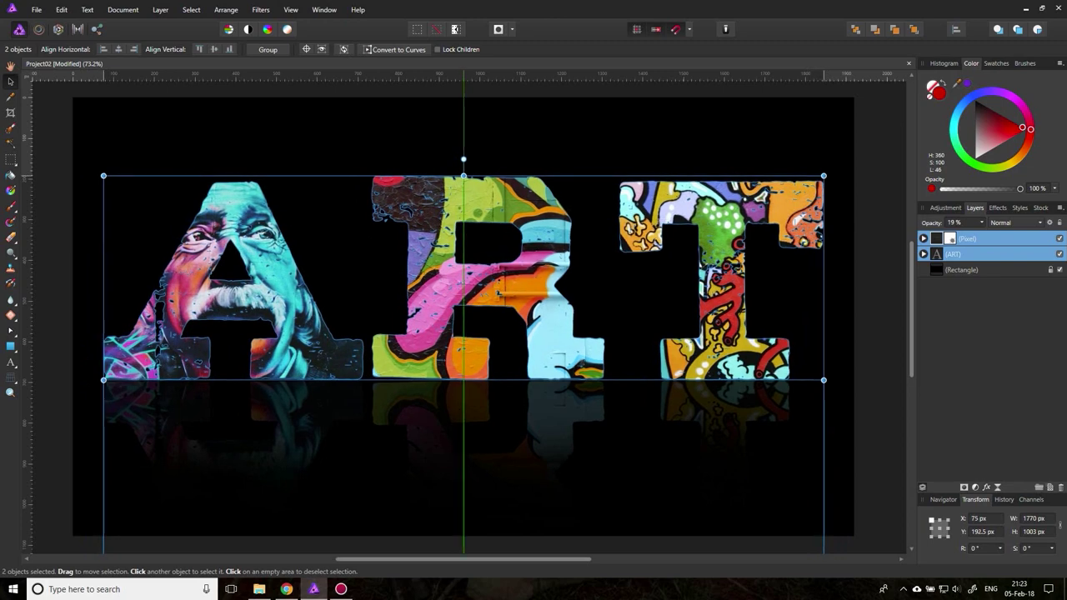
drag(495, 292, 495, 292)
key(ctrl+d)
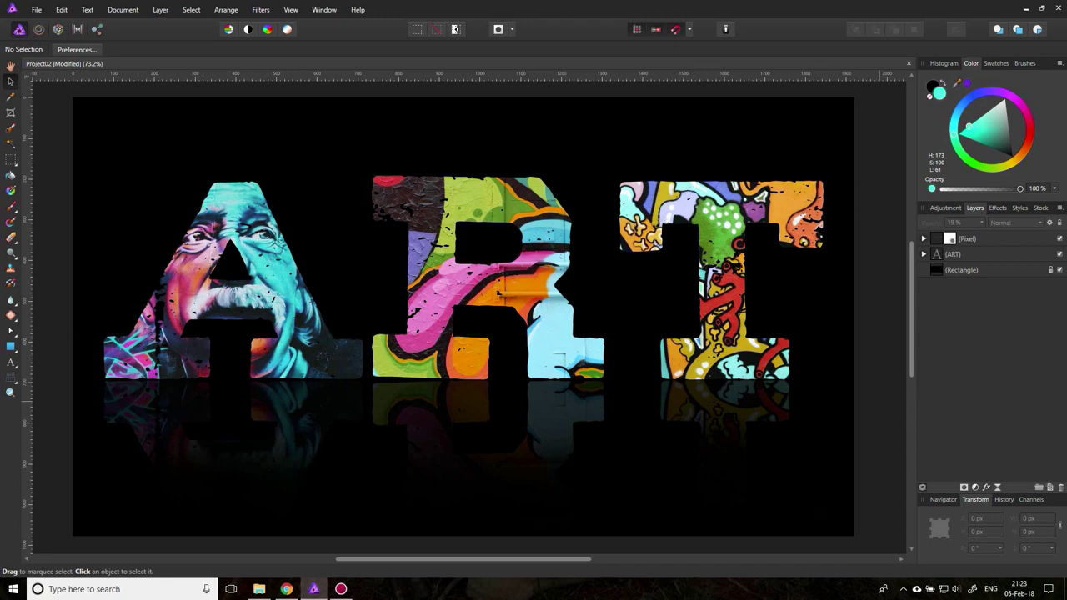
click(961, 269)
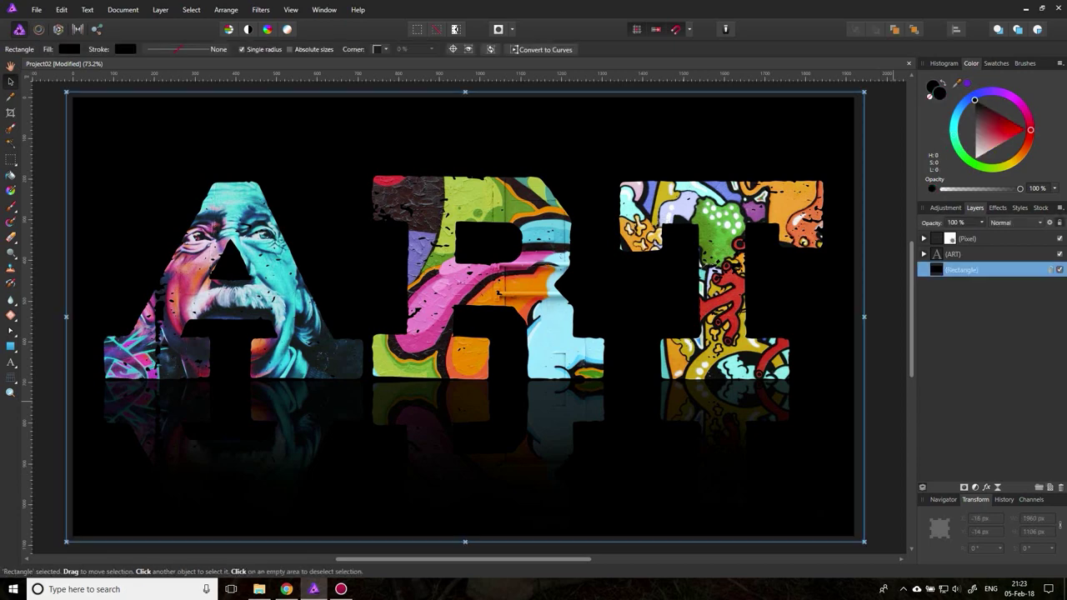
click(69, 49)
click(70, 154)
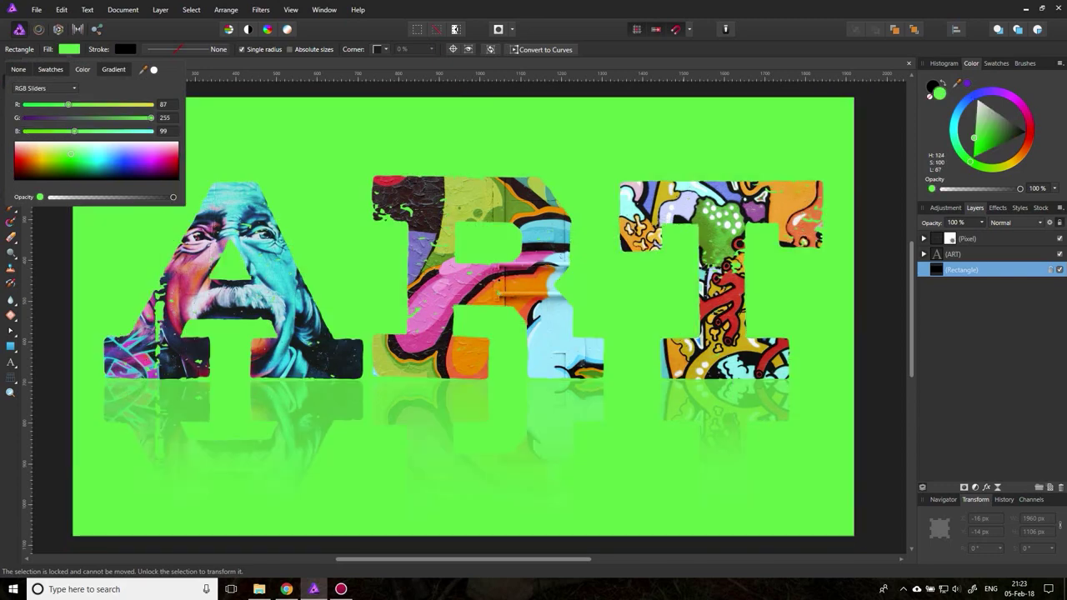
click(14, 180)
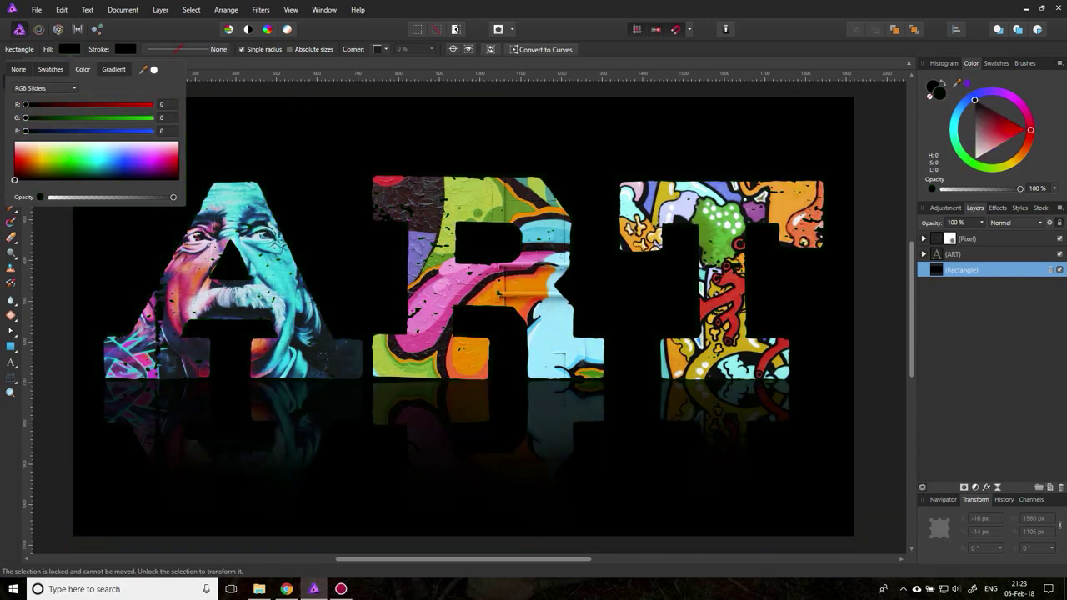
mouse_move(14, 180)
mouse_down()
mouse_move(69, 171)
mouse_move(69, 158)
mouse_move(112, 175)
mouse_move(170, 174)
mouse_move(14, 179)
mouse_up()
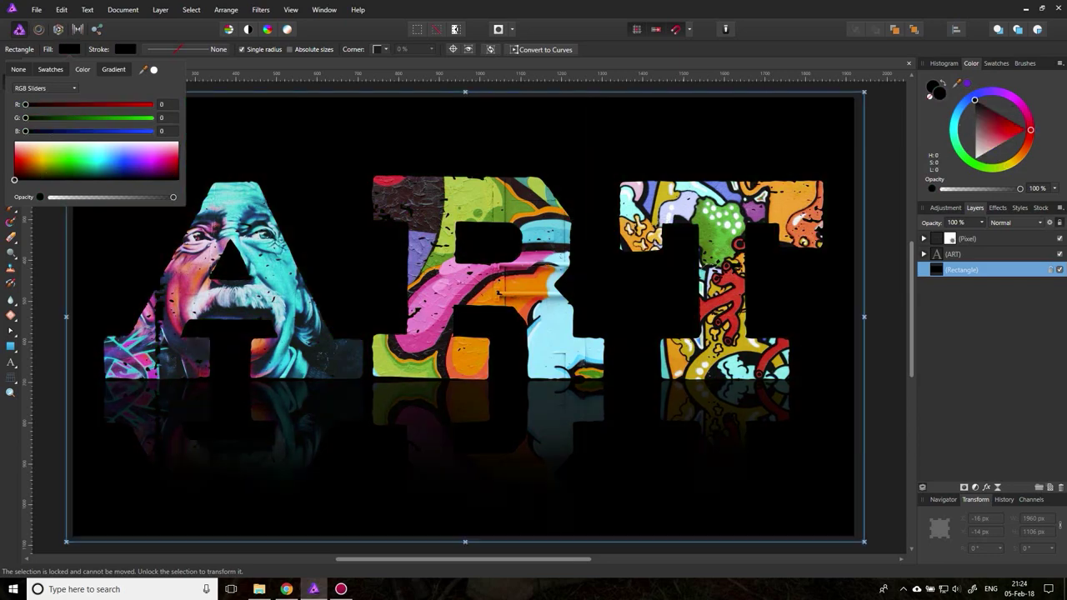
key(ctrl+d)
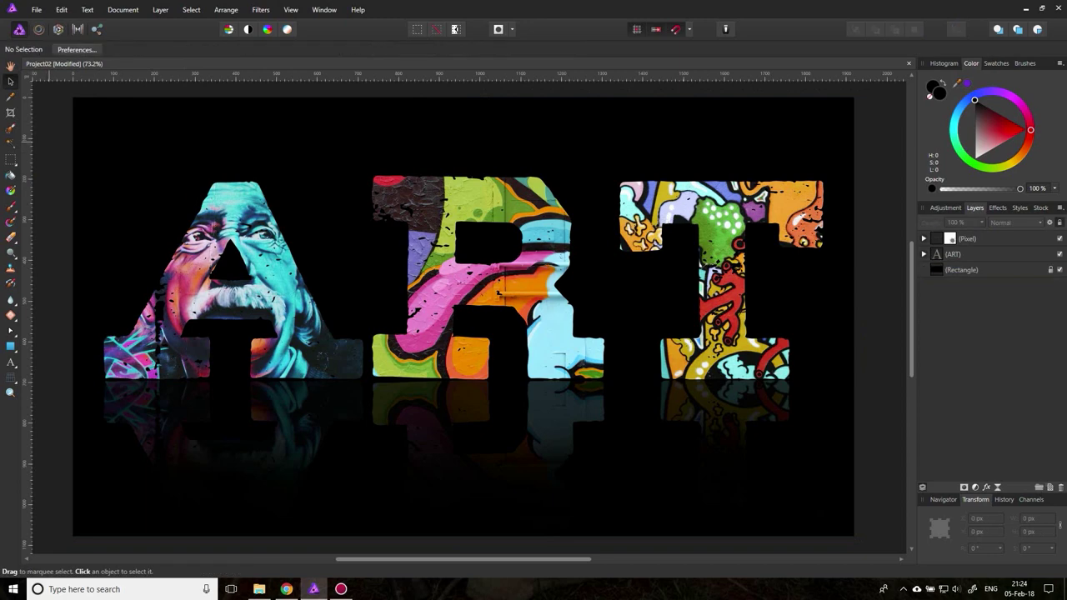